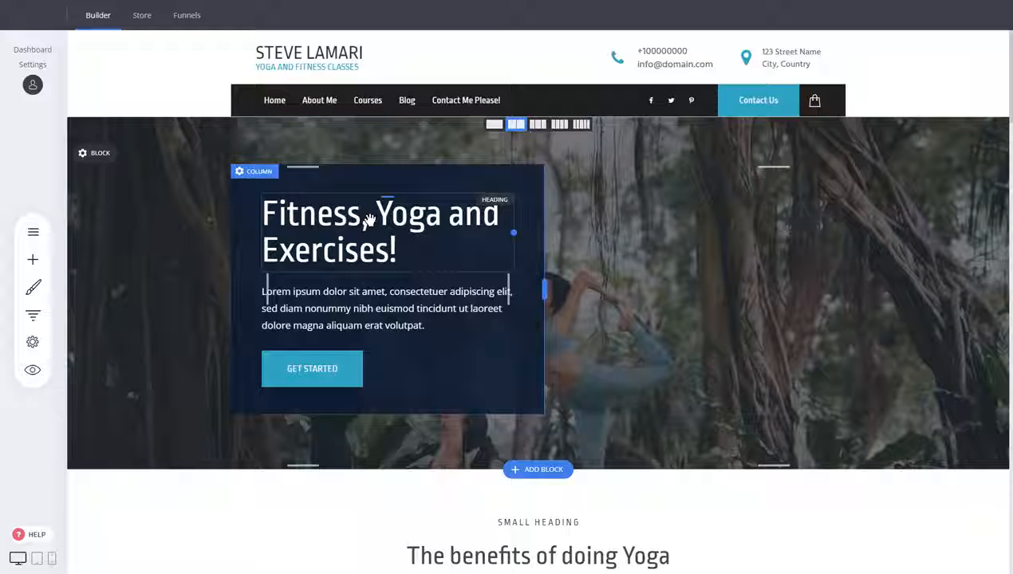
# - Rearrange the hero heading and adjust the spacing above the Get Started button
pyautogui.moveTo(368, 223); pyautogui.dragTo(345, 335)
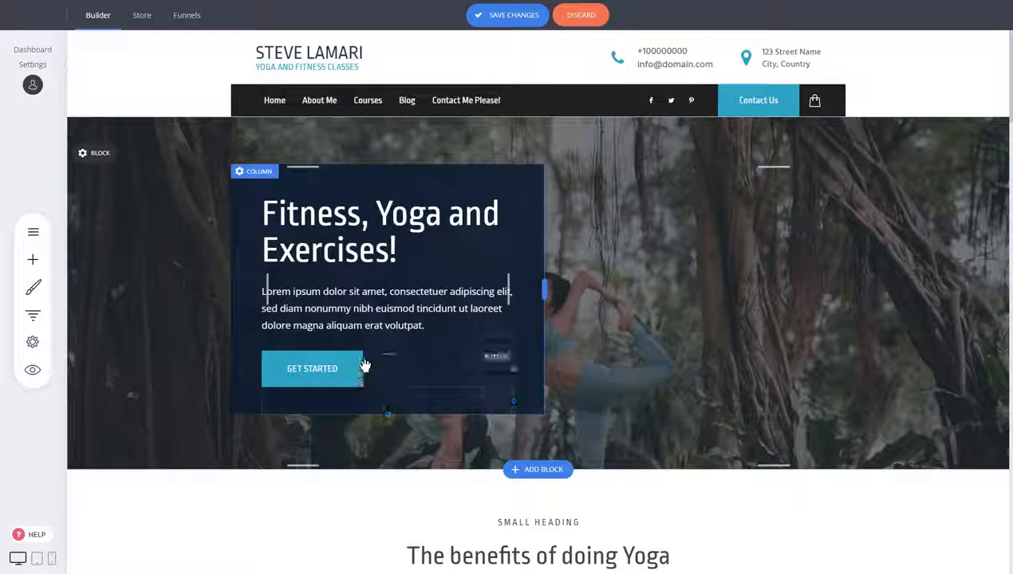
pyautogui.moveTo(364, 349); pyautogui.dragTo(365, 358)
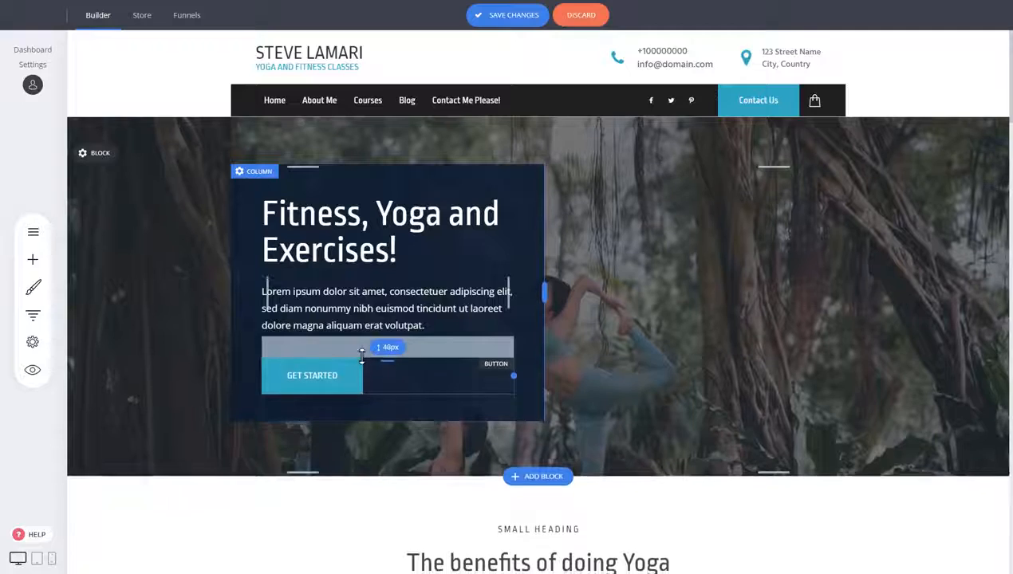
pyautogui.moveTo(365, 276)
pyautogui.mouseDown()
pyautogui.moveTo(360, 316)
pyautogui.moveTo(355, 283)
pyautogui.mouseUp()
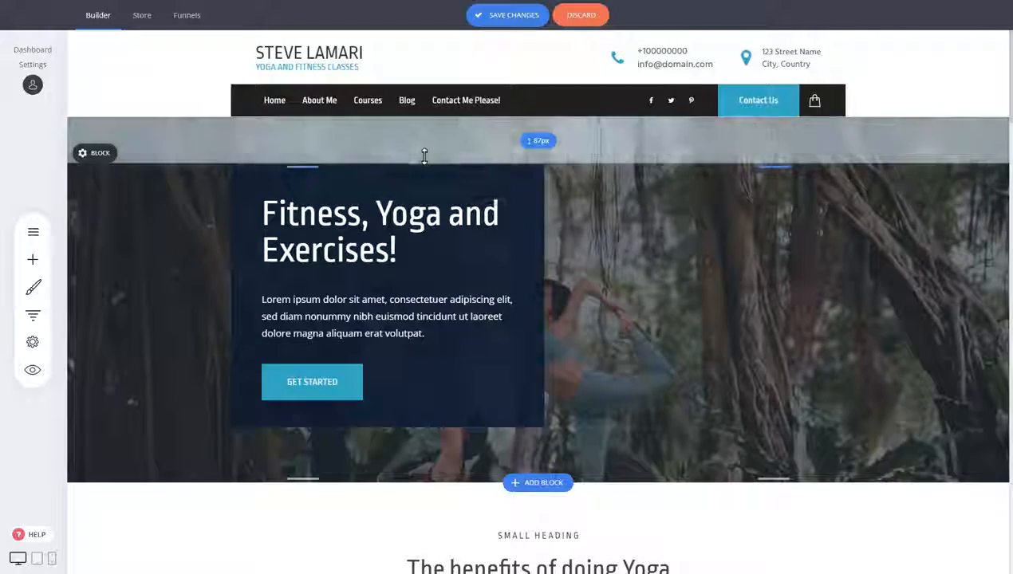
# - Adjust the hero block's top and bottom padding
pyautogui.moveTo(423, 157)
pyautogui.mouseDown()
pyautogui.moveTo(423, 178)
pyautogui.moveTo(421, 167)
pyautogui.mouseUp()
pyautogui.moveTo(407, 466); pyautogui.dragTo(407, 485)
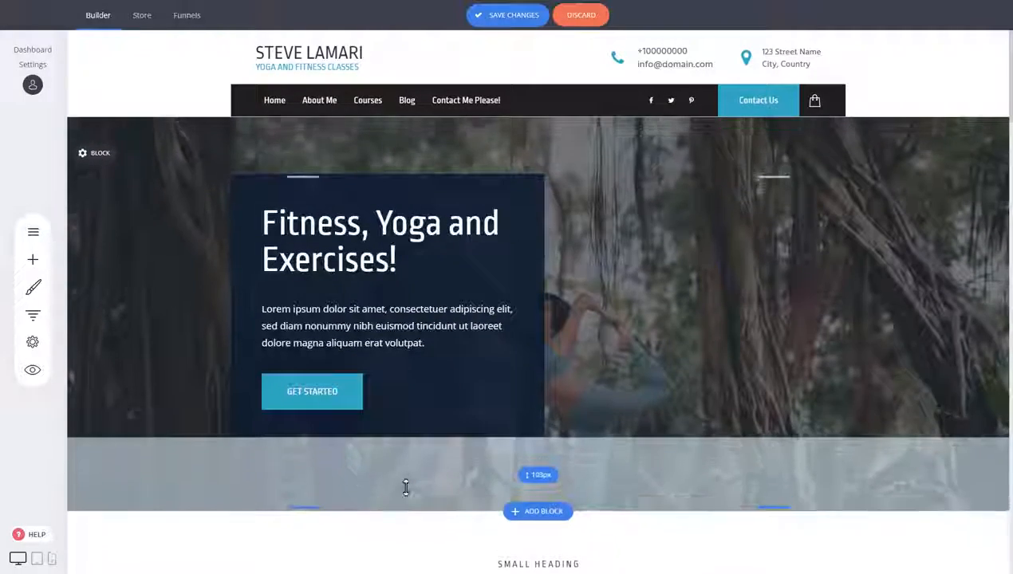
pyautogui.moveTo(415, 166); pyautogui.dragTo(414, 151)
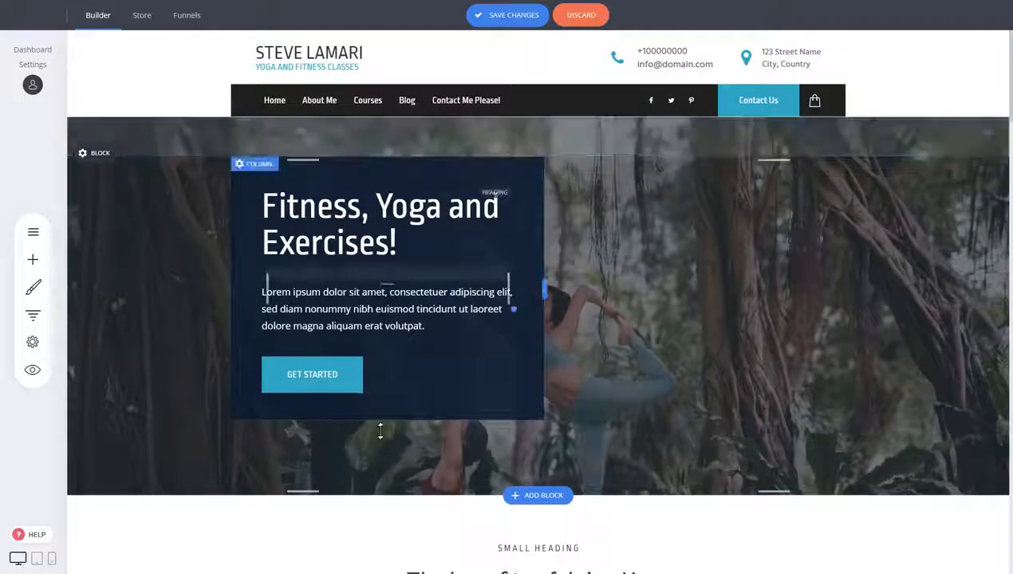
pyautogui.moveTo(377, 472); pyautogui.dragTo(382, 450)
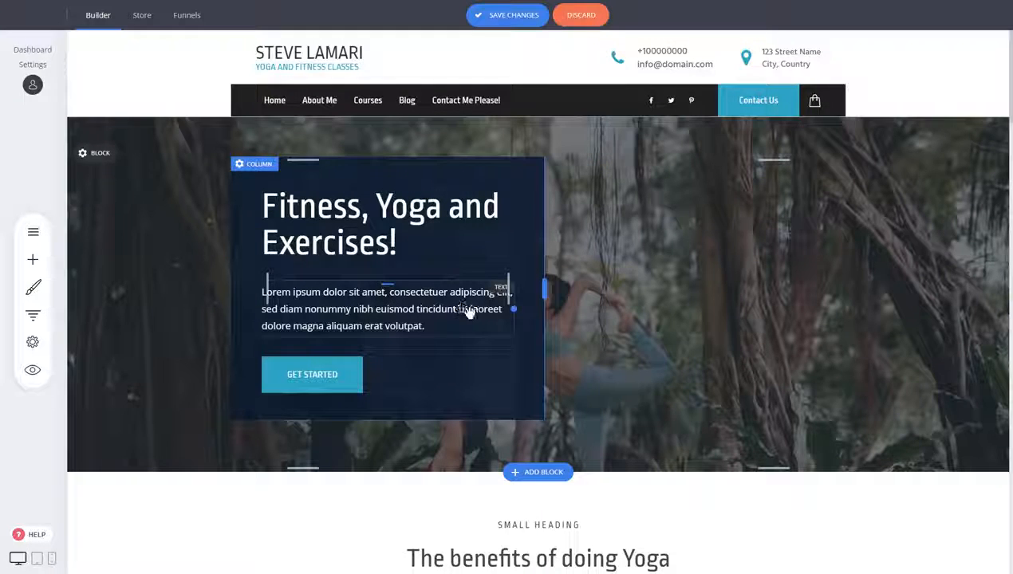
# - Fine-tune the spacing above the hero paragraph to about 20px and above the button
pyautogui.moveTo(380, 282); pyautogui.dragTo(380, 277)
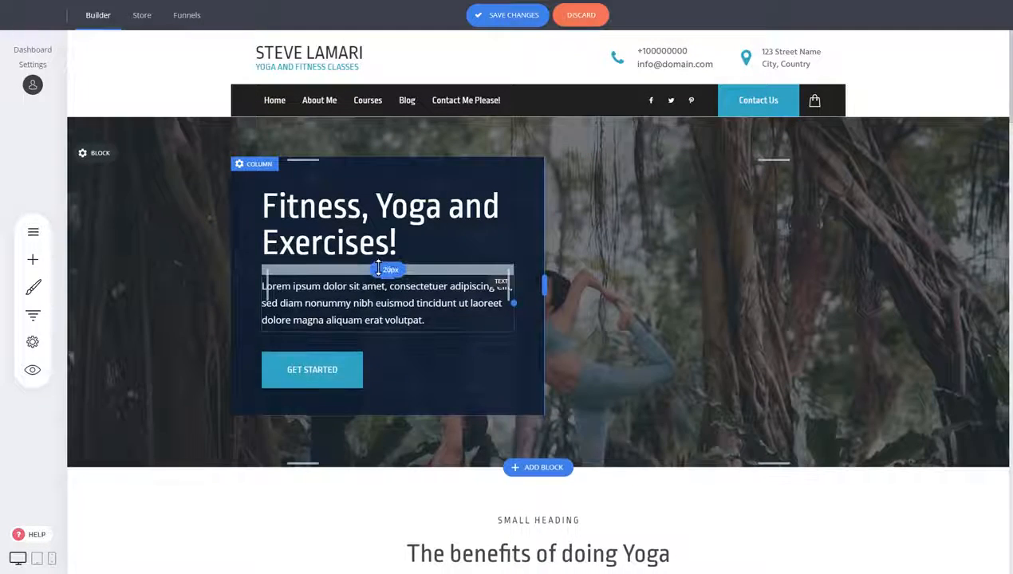
pyautogui.moveTo(354, 343); pyautogui.dragTo(353, 340)
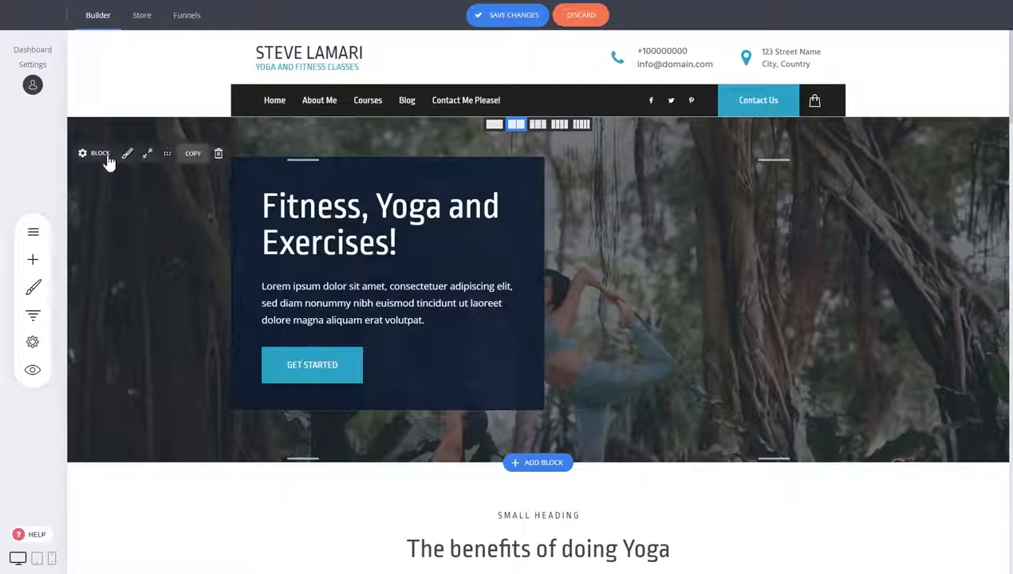
# - Narrow the hero's text column slightly by moving its right edge inward
pyautogui.scroll(-6, 103, 248)
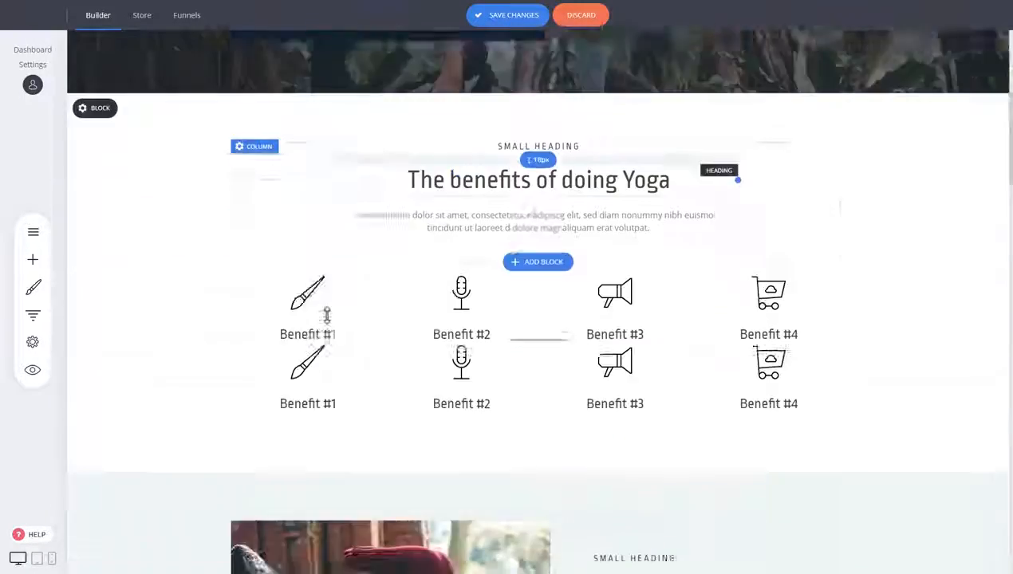
pyautogui.scroll(6, 520, 249)
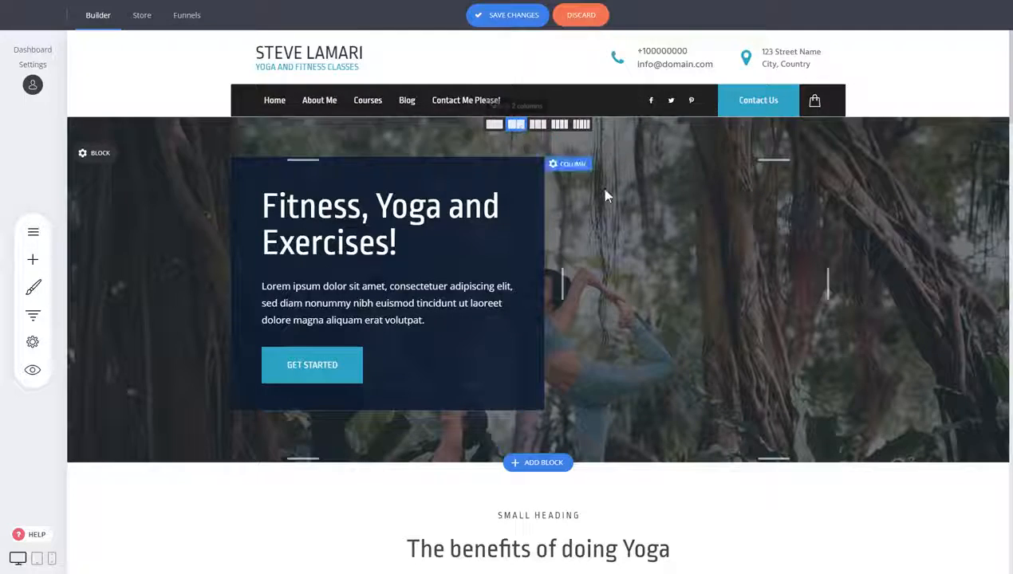
pyautogui.scroll(-2, 552, 174)
pyautogui.moveTo(552, 174)
pyautogui.mouseDown()
pyautogui.moveTo(542, 177)
pyautogui.moveTo(594, 177)
pyautogui.moveTo(538, 175)
pyautogui.mouseUp()
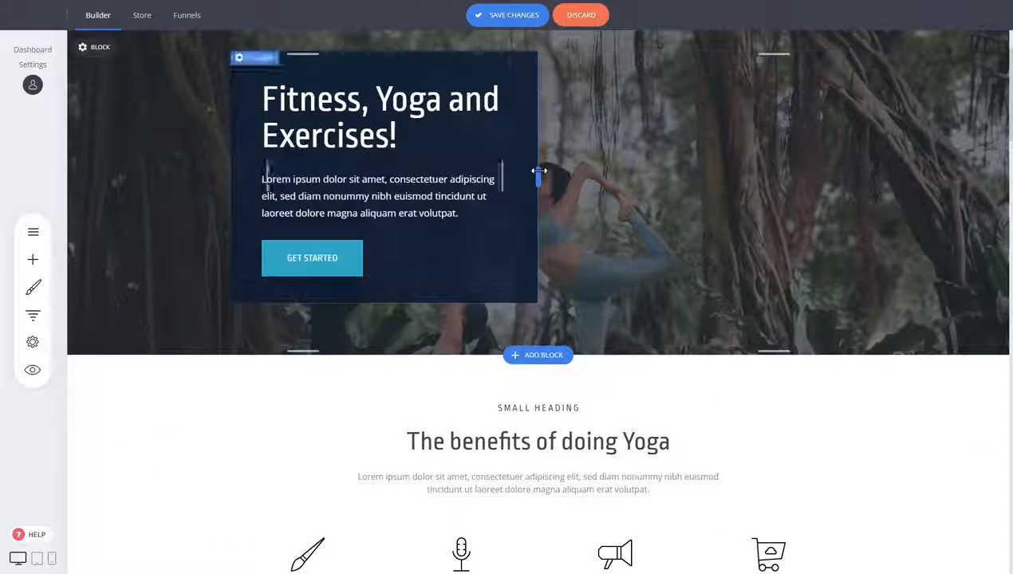
pyautogui.scroll(2, 660, 214)
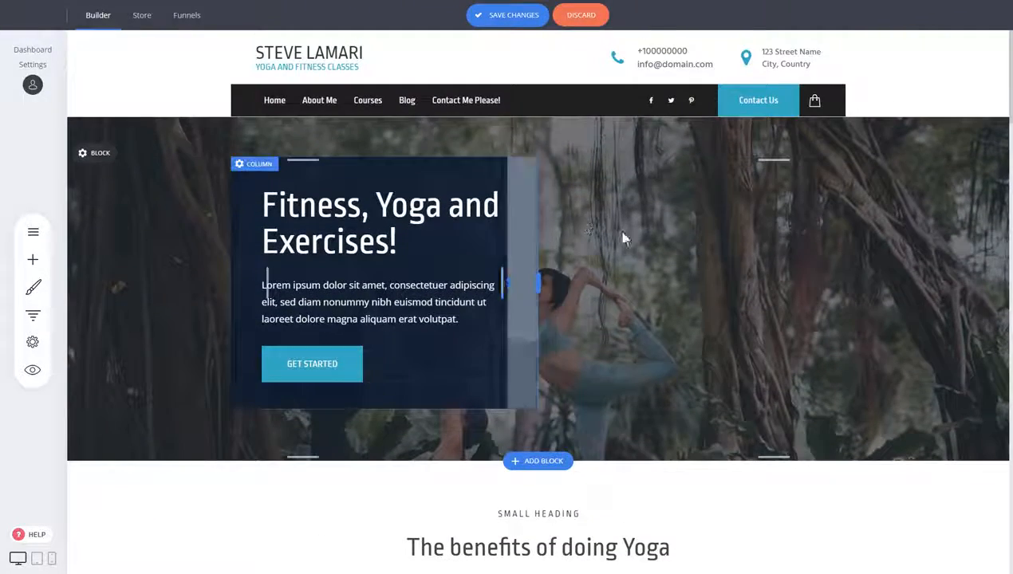
# - Inspect the hero column's settings and the block's container settings without changing them
pyautogui.click(247, 166)
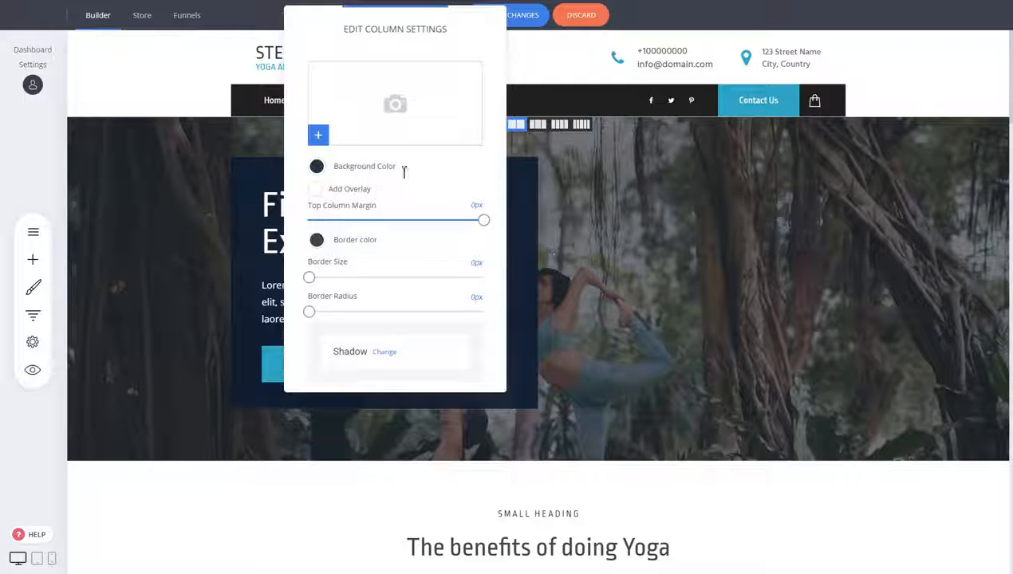
pyautogui.click(649, 263)
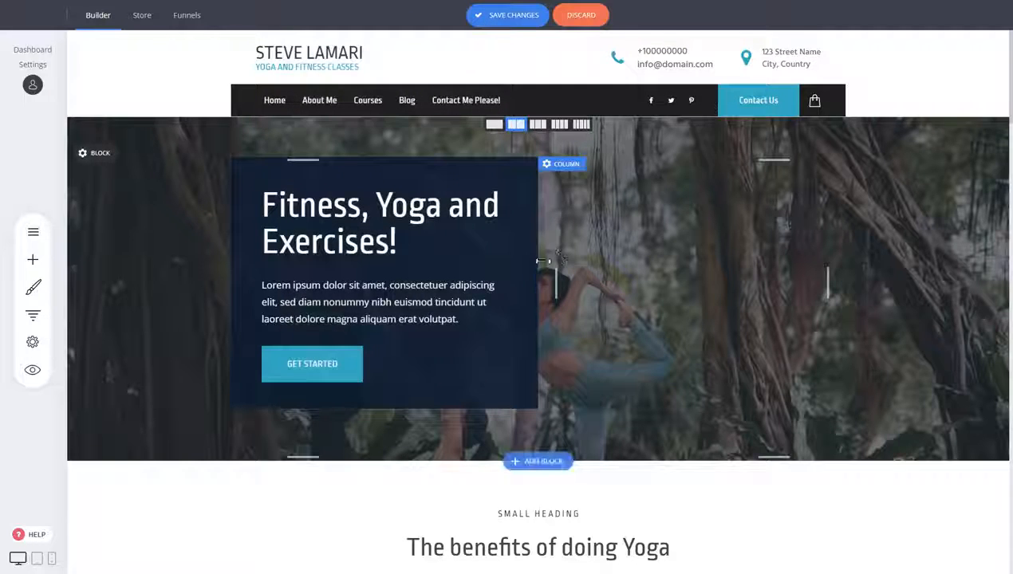
pyautogui.click(104, 162)
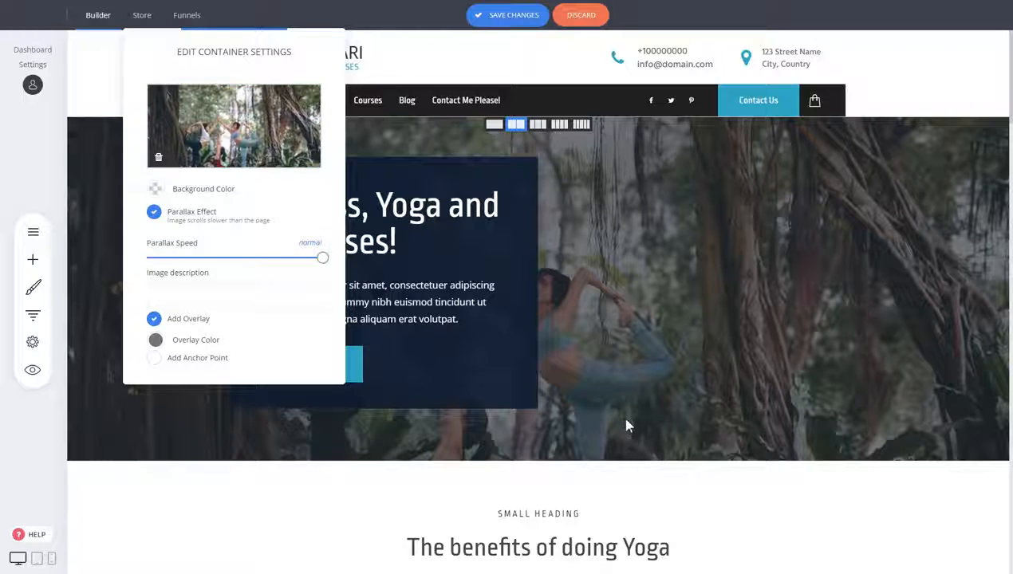
pyautogui.click(726, 216)
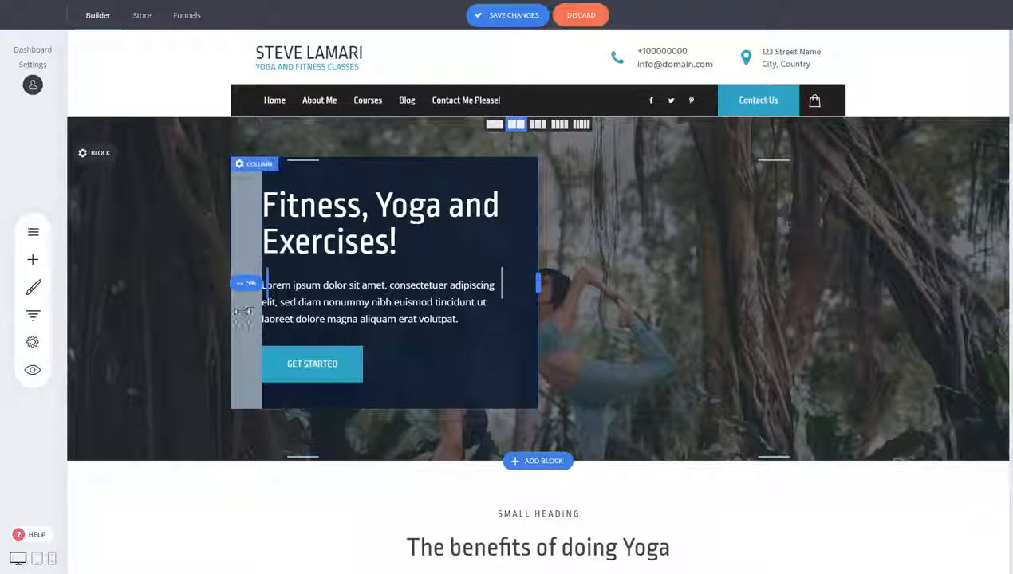
# - Try reducing the hero column's left padding
pyautogui.moveTo(249, 309)
pyautogui.mouseDown()
pyautogui.moveTo(268, 309)
pyautogui.moveTo(250, 309)
pyautogui.mouseUp()
pyautogui.moveTo(245, 313); pyautogui.dragTo(228, 329)
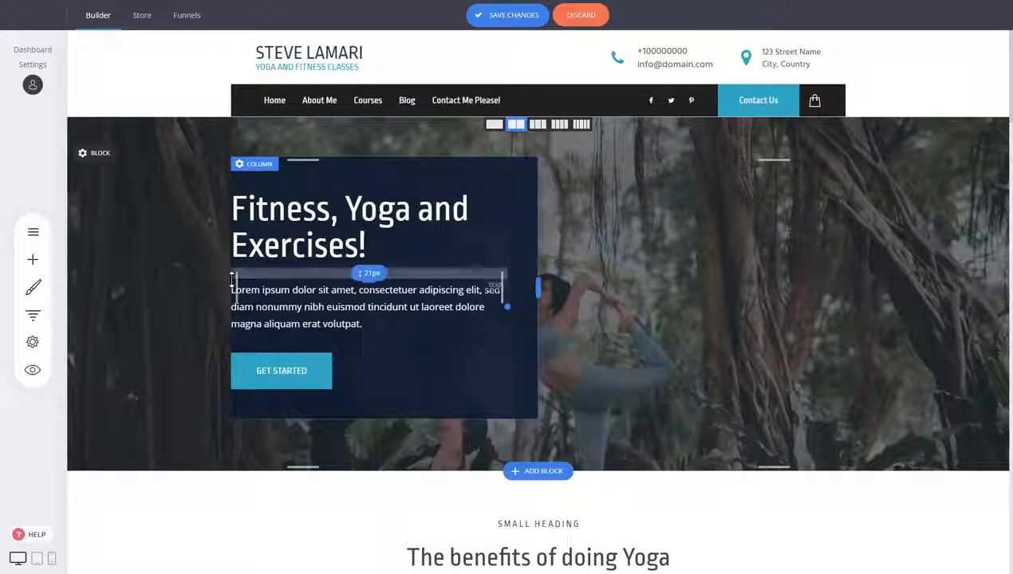
pyautogui.moveTo(231, 285); pyautogui.dragTo(265, 285)
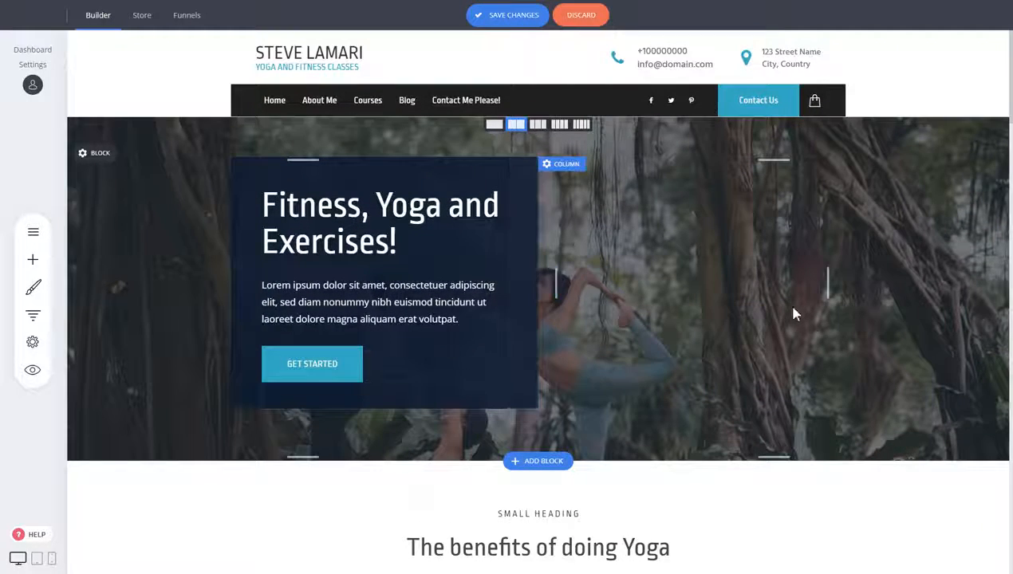
# - Add a Search widget below the hero heading and adjust the spacing above it
pyautogui.scroll(-2, 862, 310)
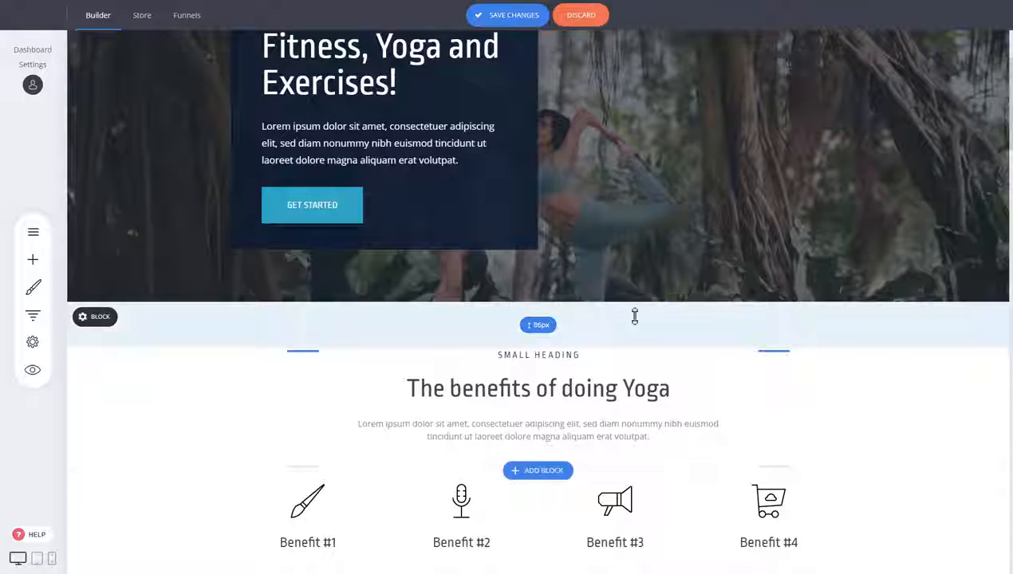
pyautogui.scroll(2, 610, 320)
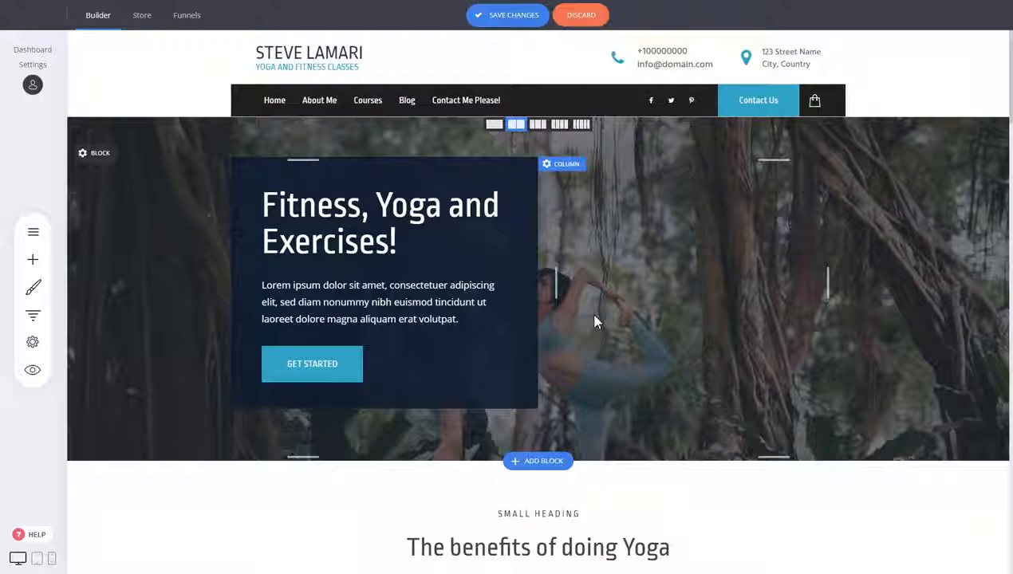
pyautogui.click(34, 261)
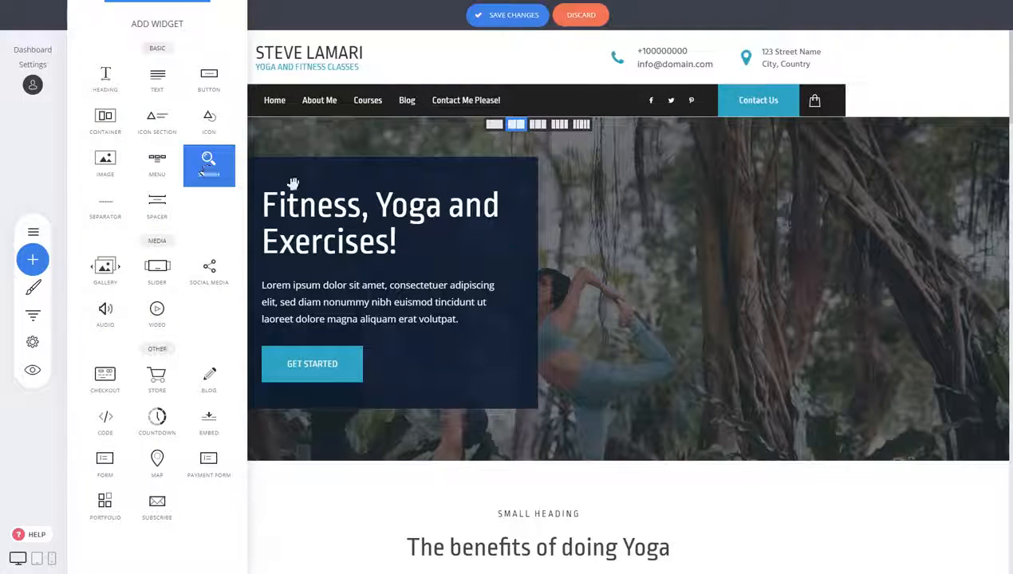
pyautogui.moveTo(293, 184); pyautogui.dragTo(367, 267)
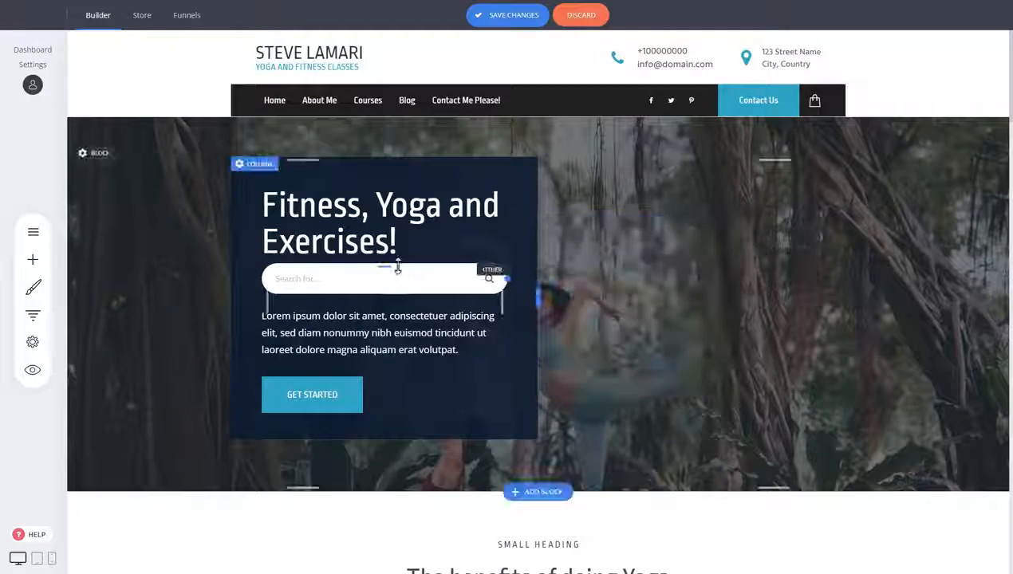
pyautogui.moveTo(387, 266); pyautogui.dragTo(398, 277)
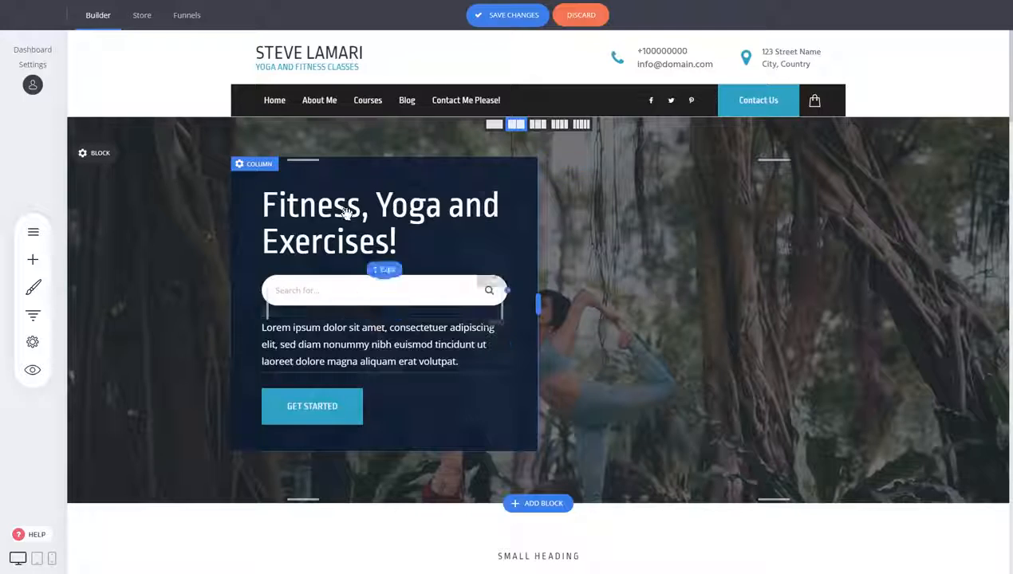
# - Save the page changes and preview the page
pyautogui.scroll(-2, 633, 266)
pyautogui.scroll(2, 619, 253)
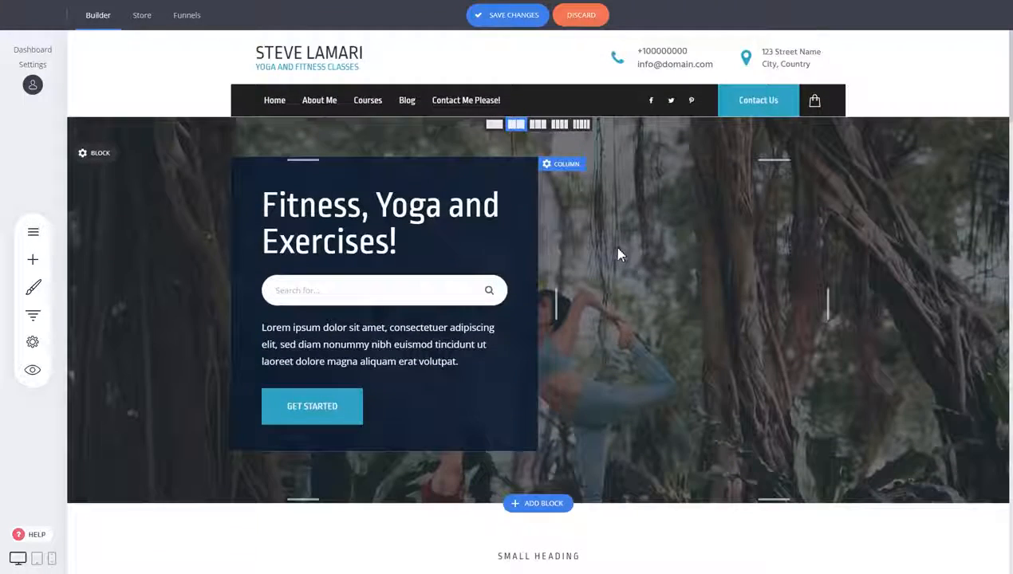
pyautogui.click(517, 18)
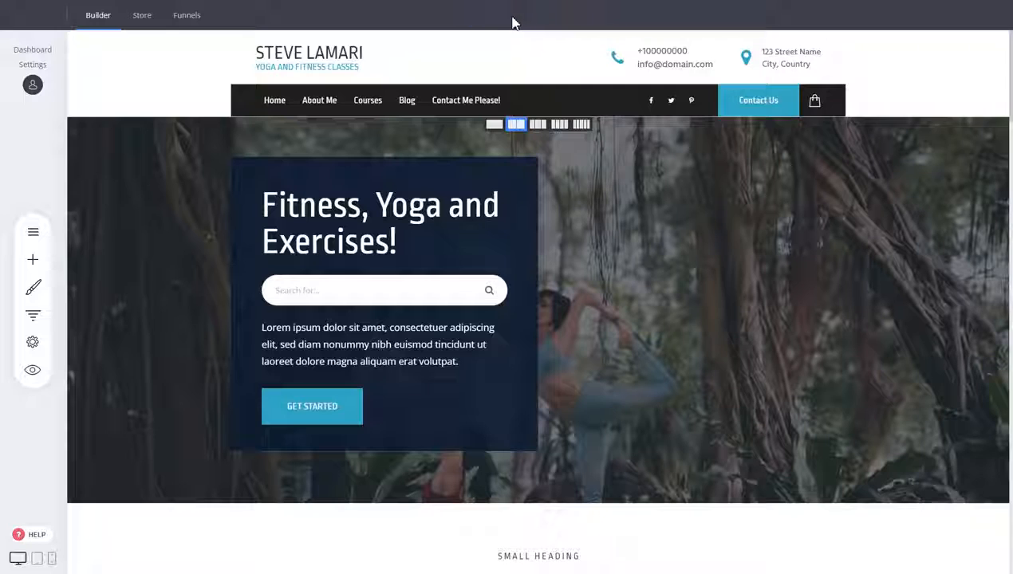
pyautogui.click(33, 369)
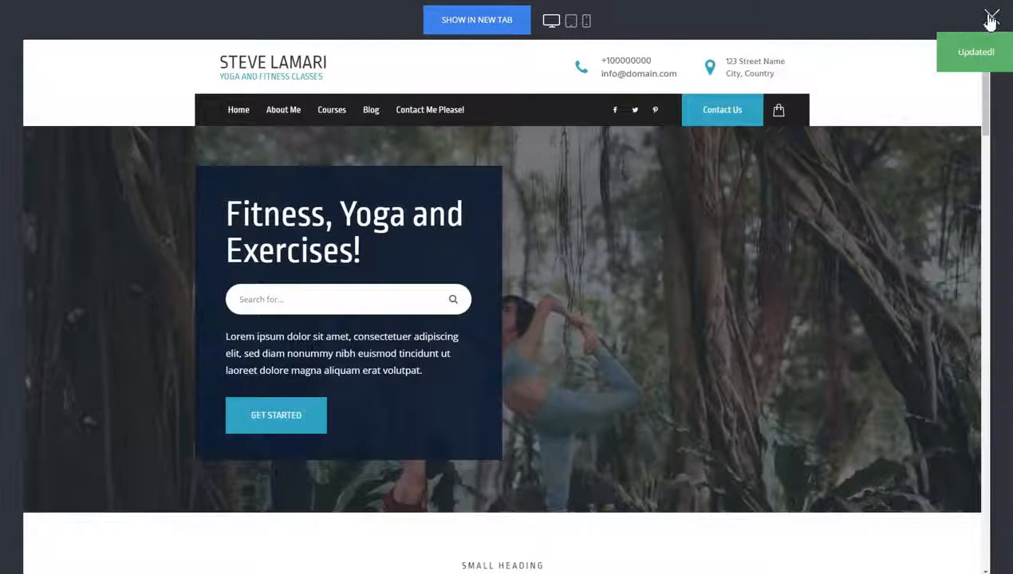
pyautogui.click(991, 18)
# - Add the 'Great Health and Future Success' block from the Image & Text category below the hero
pyautogui.scroll(-3, 705, 293)
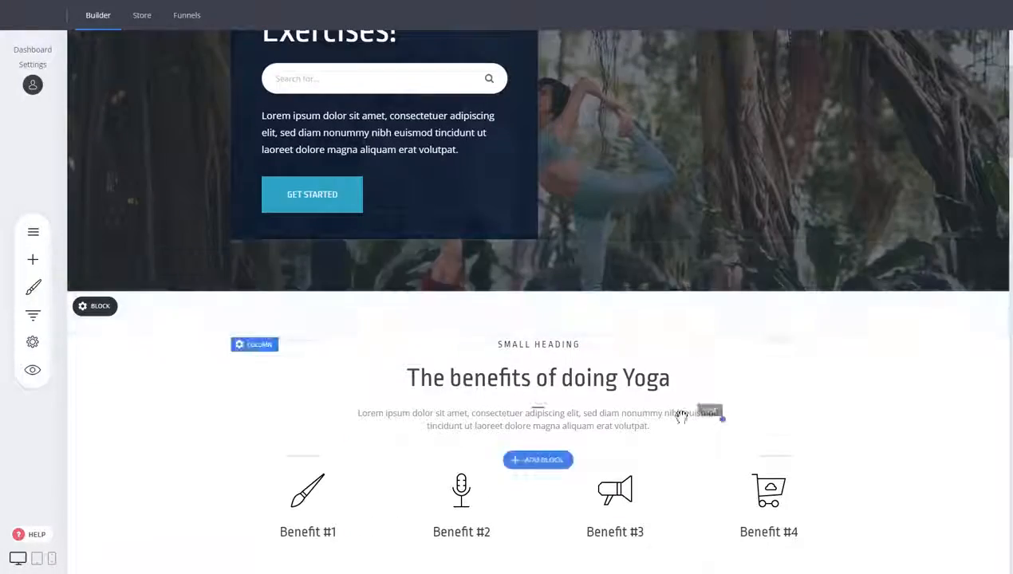
pyautogui.scroll(2, 666, 374)
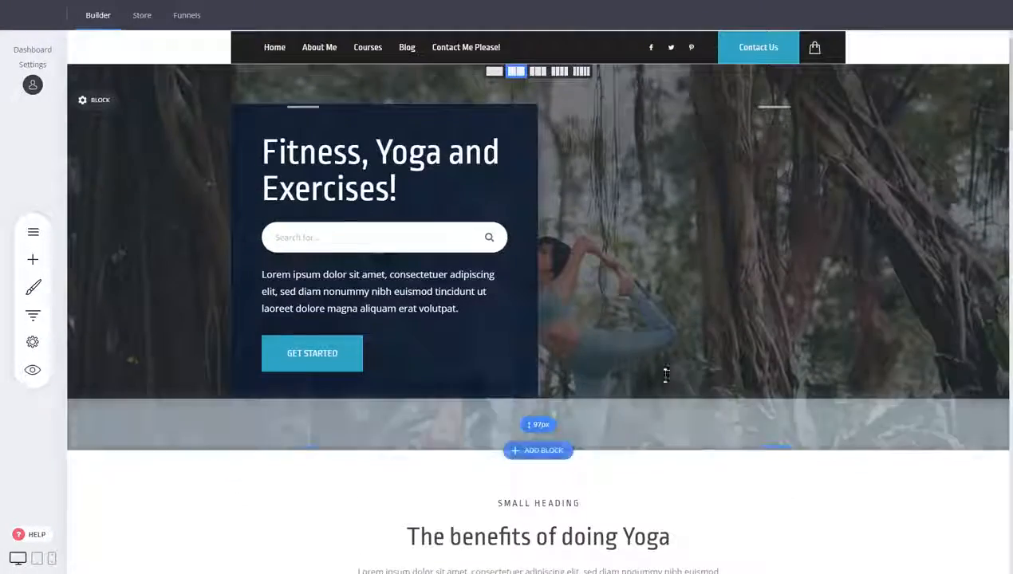
pyautogui.scroll(-1, 665, 384)
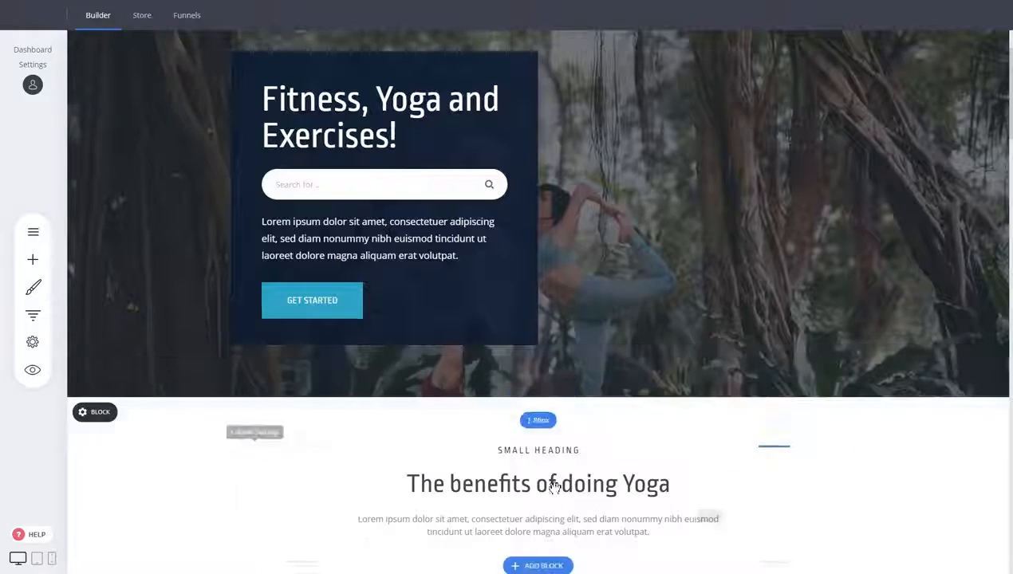
pyautogui.scroll(-2, 707, 463)
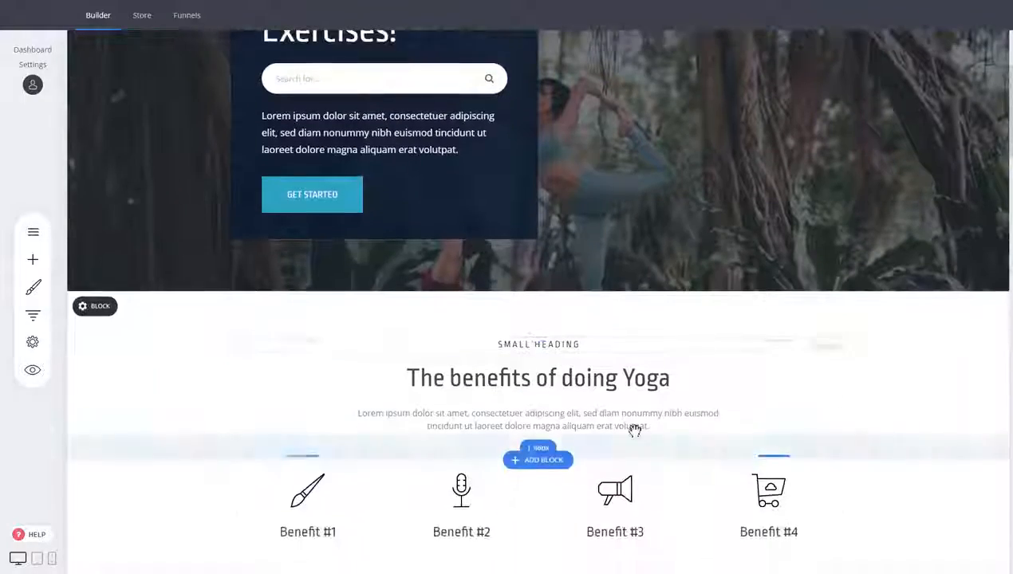
pyautogui.click(543, 292)
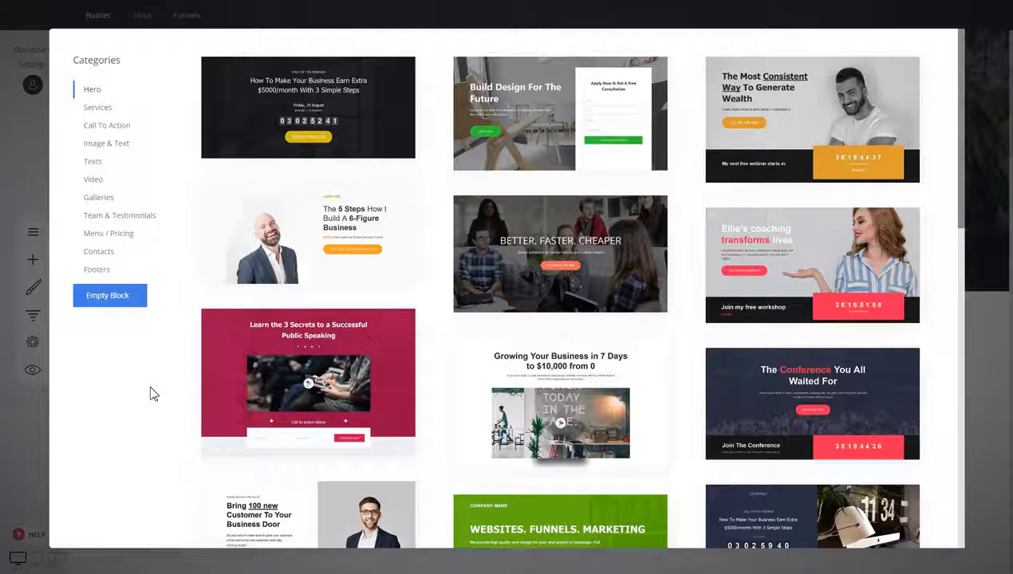
pyautogui.click(122, 148)
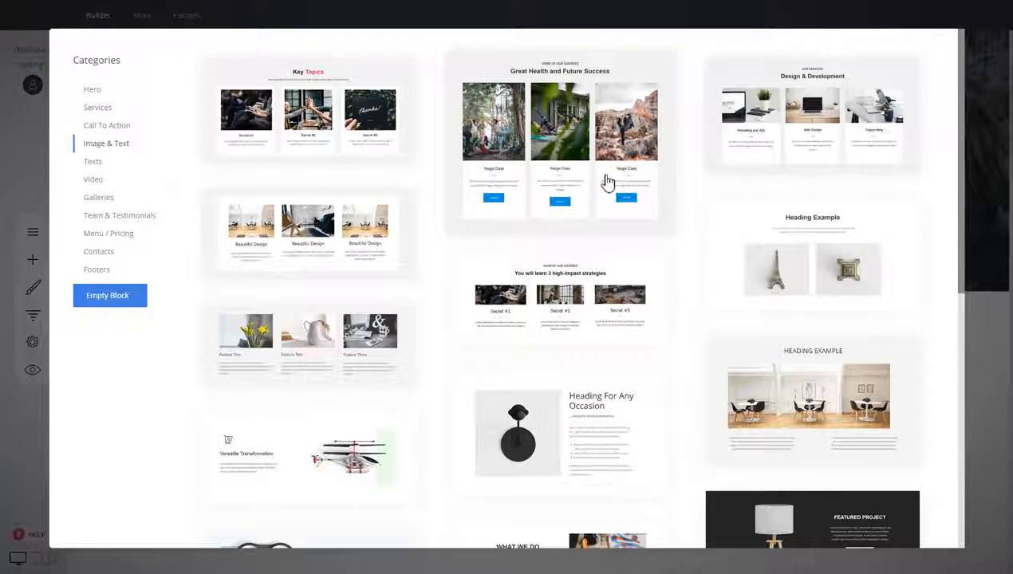
pyautogui.click(580, 153)
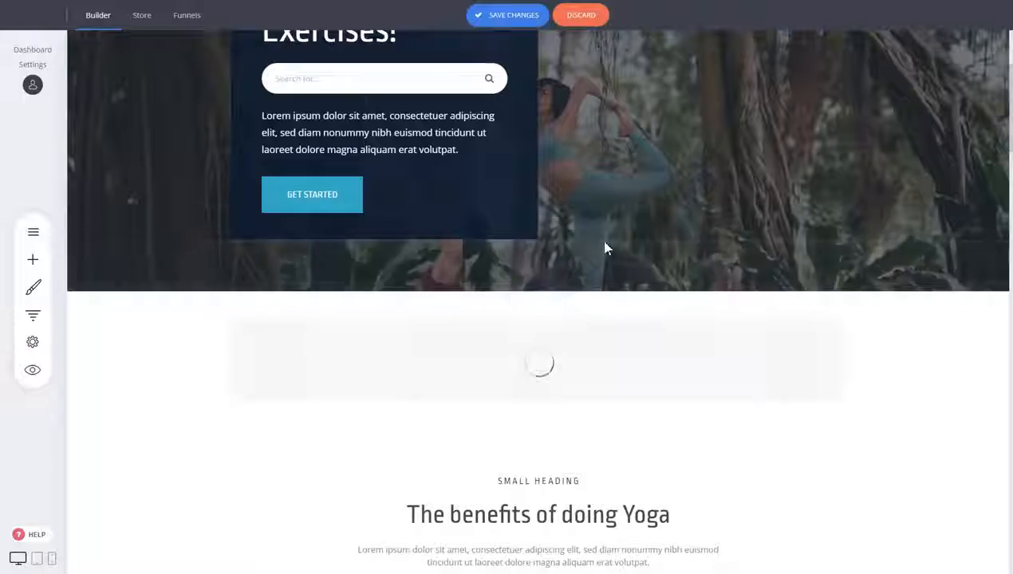
pyautogui.scroll(-2, 899, 327)
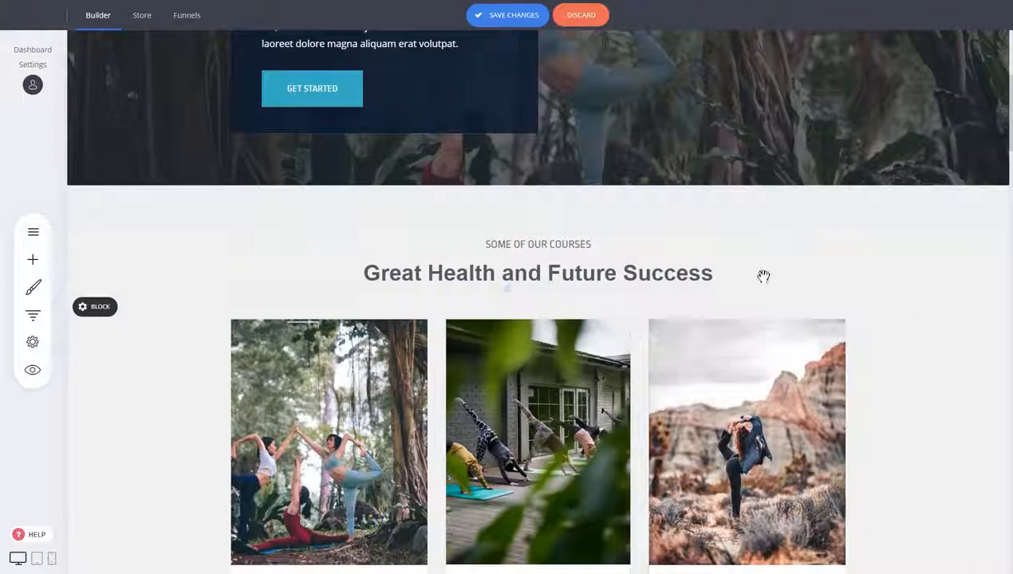
pyautogui.scroll(-2, 439, 383)
pyautogui.scroll(-1, 444, 374)
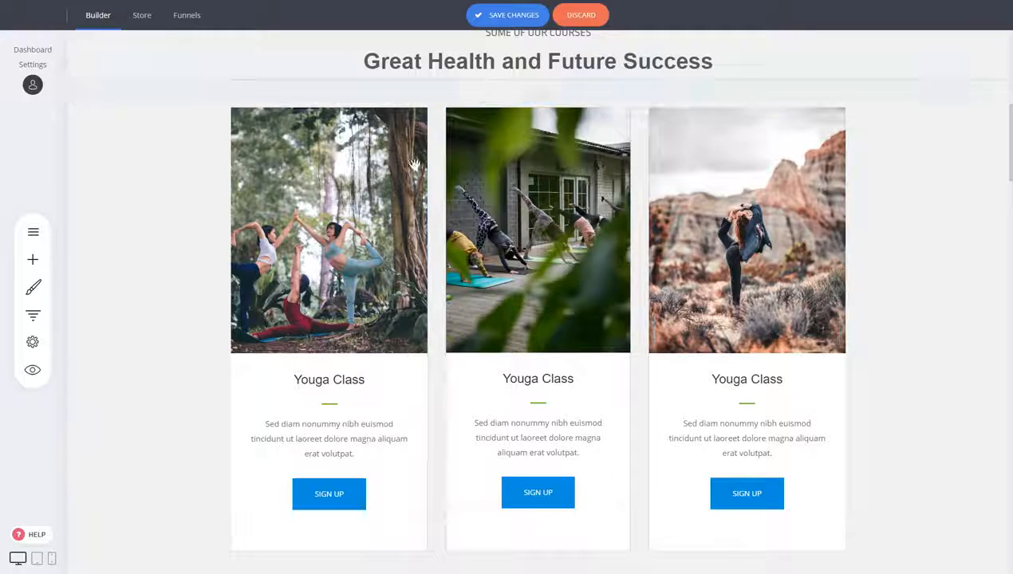
# - Inspect the heading, images and columns of the new courses block and the sections below it
pyautogui.scroll(2, 509, 160)
pyautogui.click(508, 160)
pyautogui.doubleClick(493, 166)
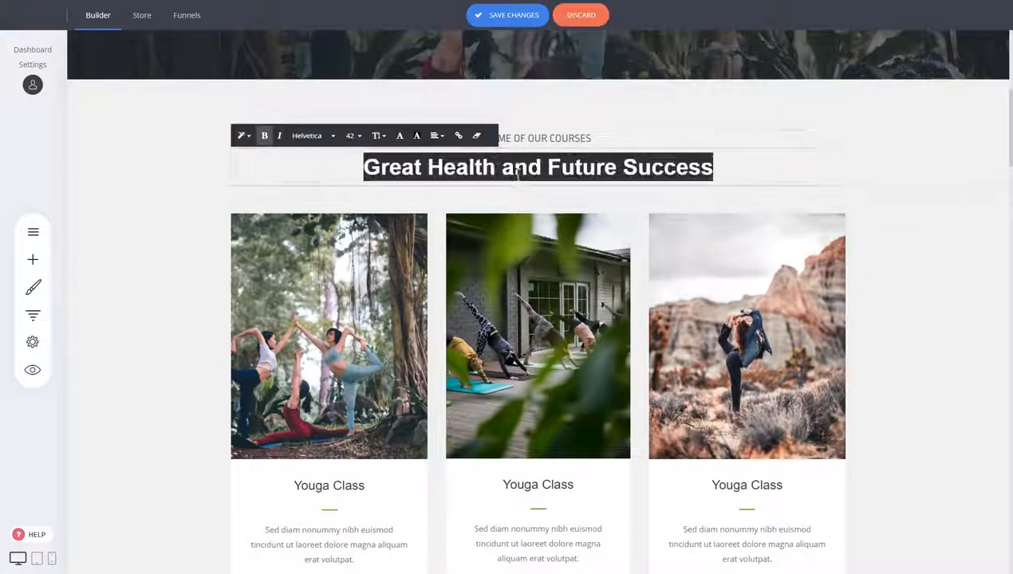
pyautogui.scroll(-2, 869, 270)
pyautogui.click(869, 270)
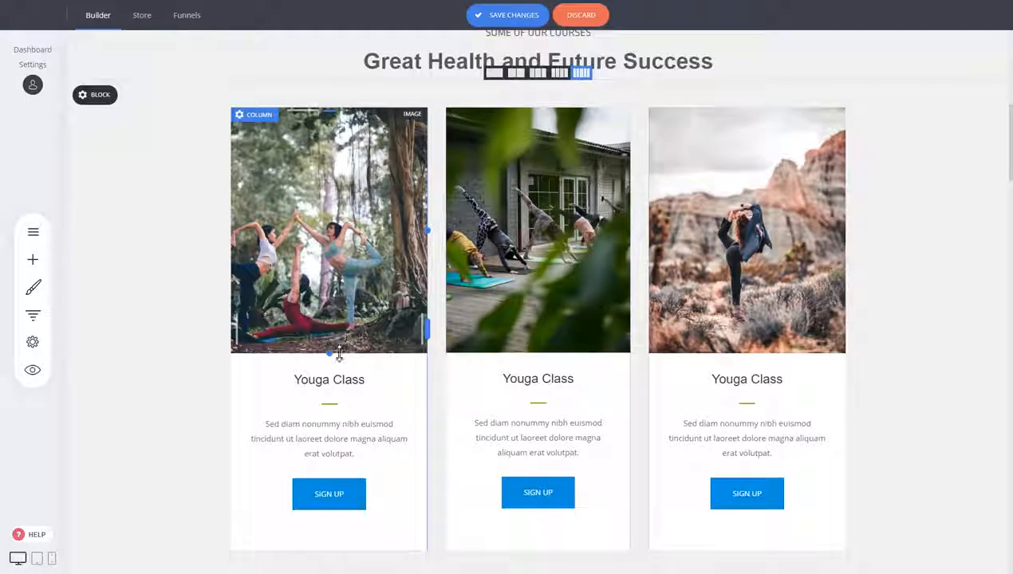
pyautogui.scroll(3, 590, 303)
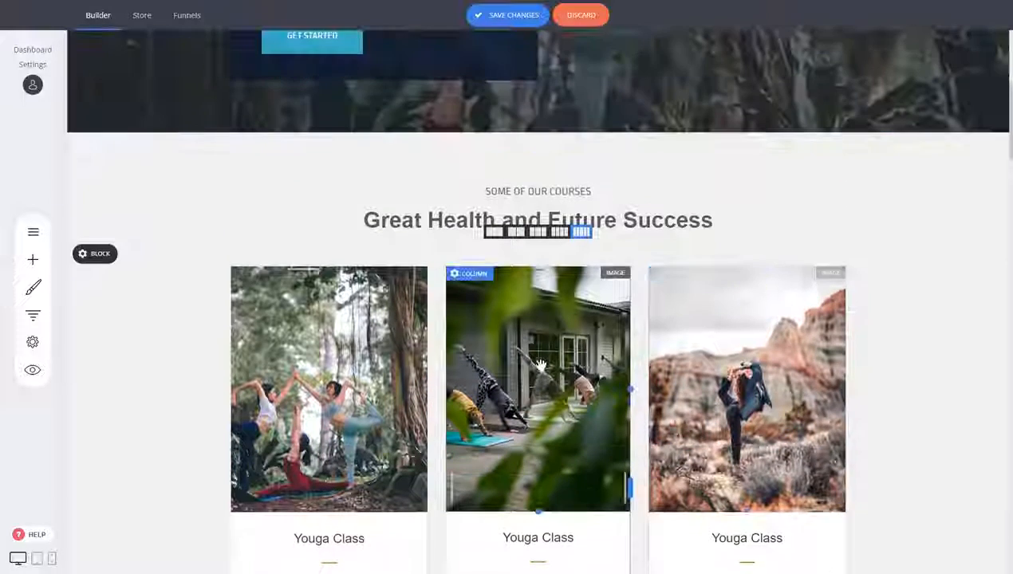
pyautogui.click(344, 364)
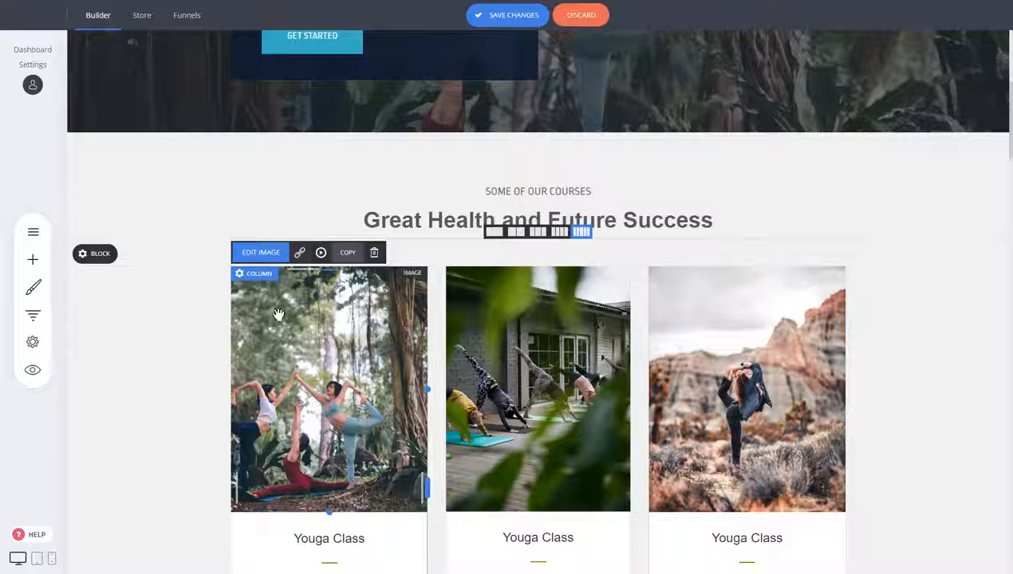
pyautogui.click(434, 220)
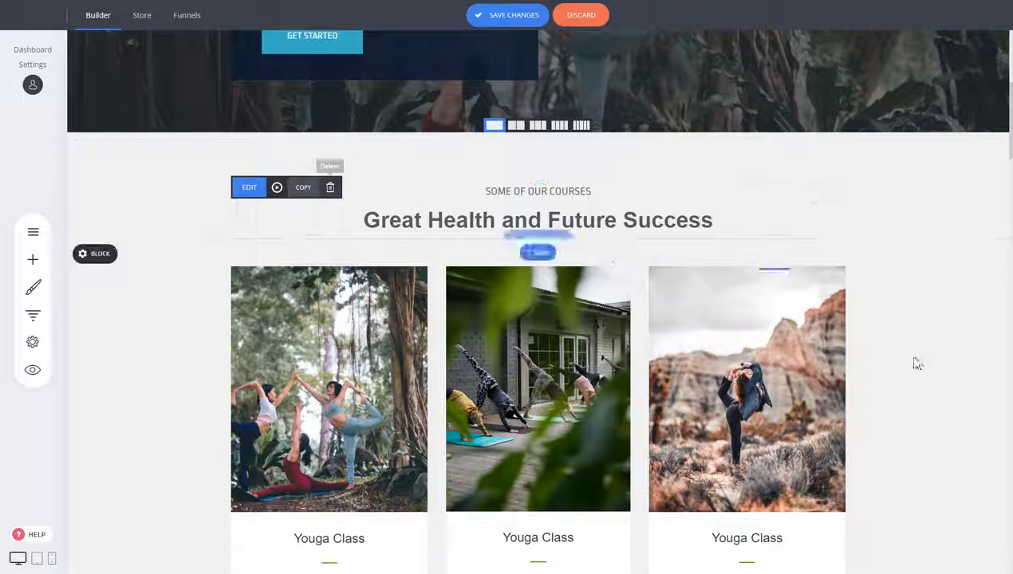
pyautogui.scroll(-5, 811, 356)
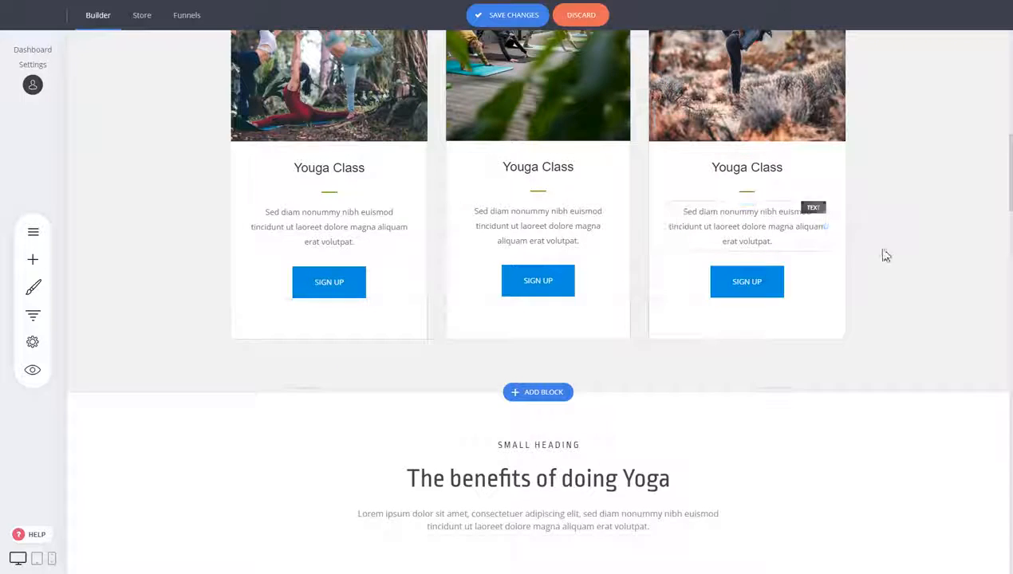
pyautogui.scroll(-3, 884, 255)
pyautogui.scroll(-4, 855, 290)
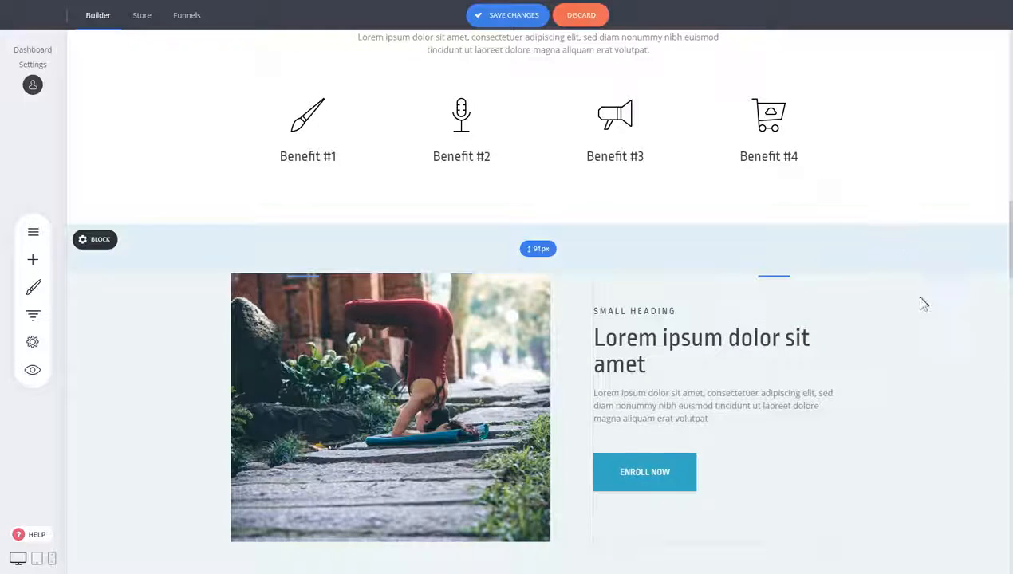
pyautogui.scroll(10, 923, 303)
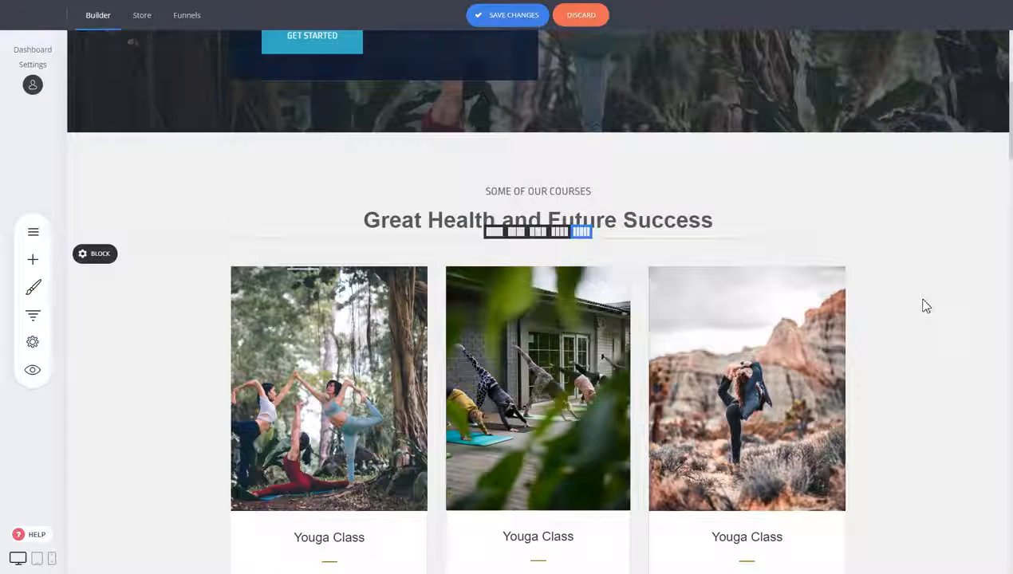
pyautogui.scroll(-2, 923, 305)
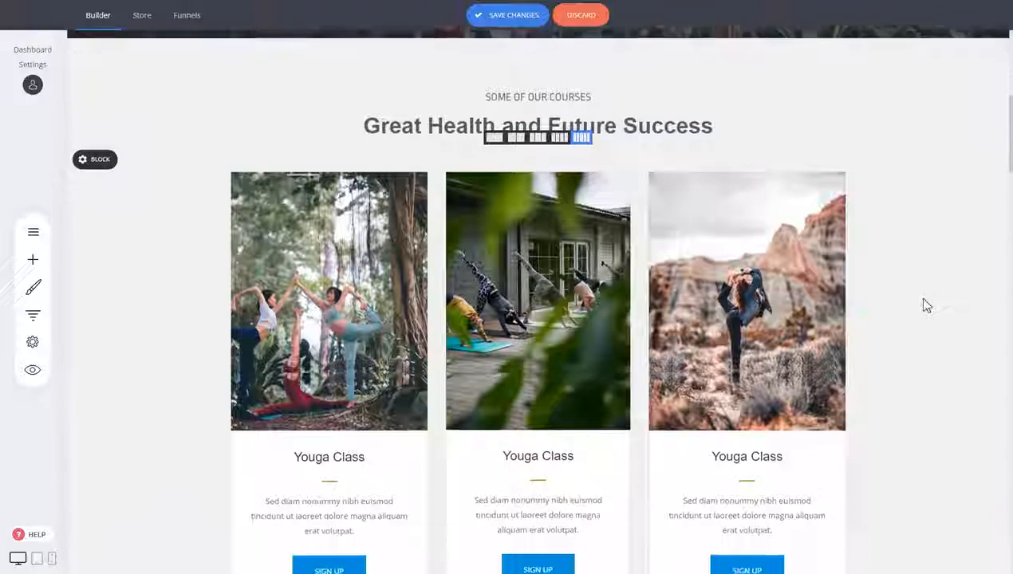
# - Copy the first course image and then the whole courses block
pyautogui.click(317, 222)
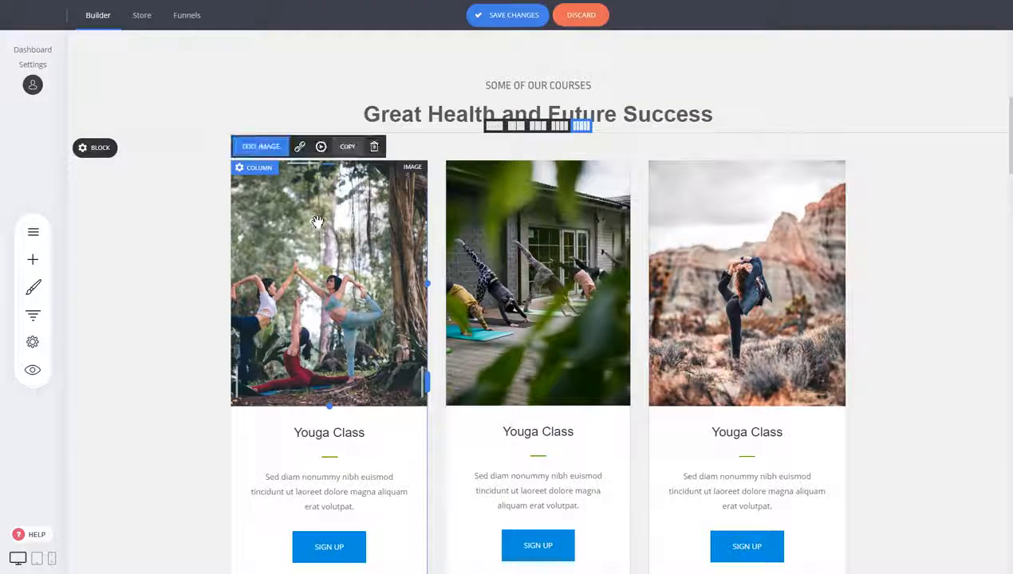
pyautogui.click(347, 157)
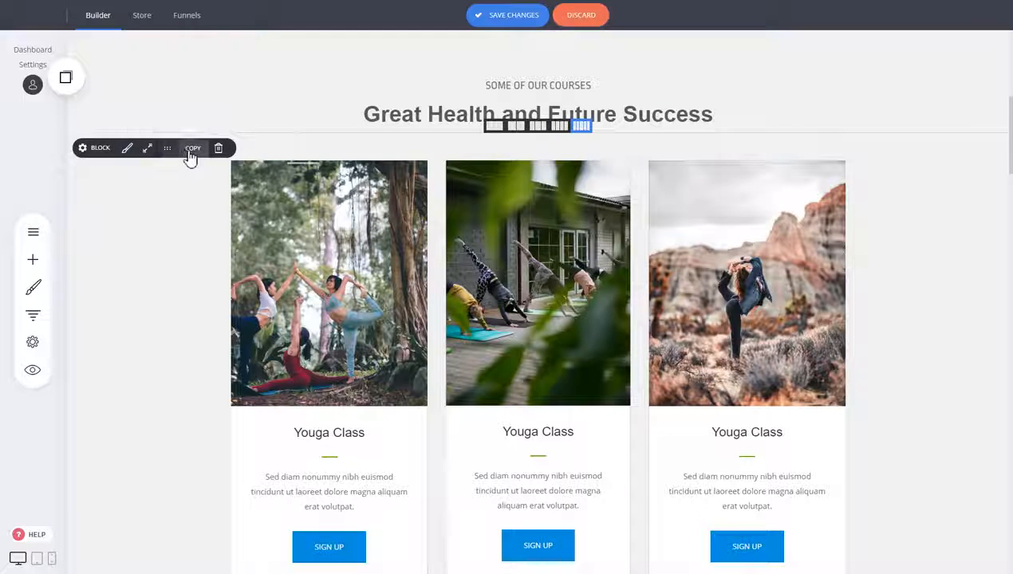
pyautogui.click(182, 159)
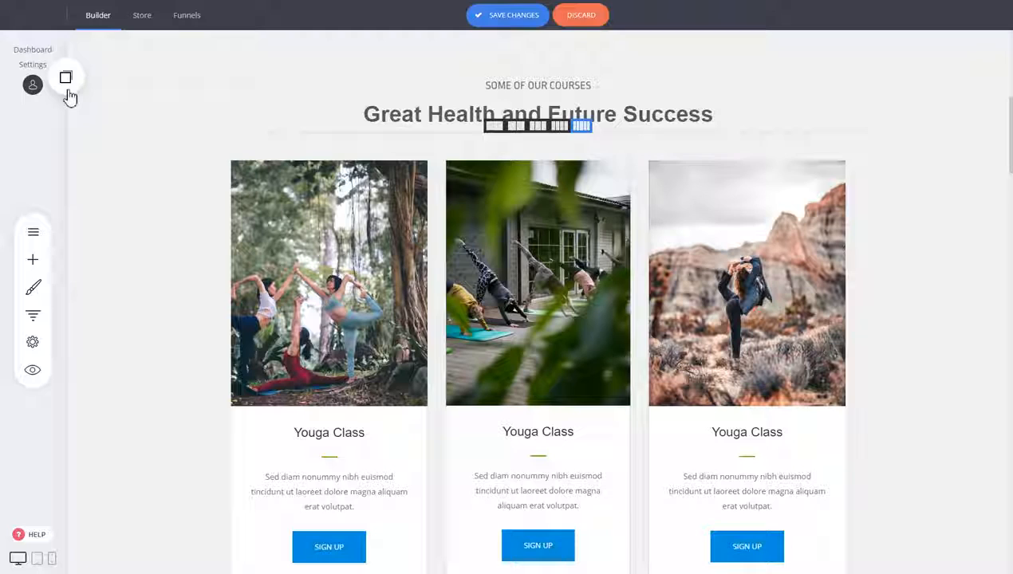
# - Paste the copied container from the copied widgets into the courses section
pyautogui.click(68, 91)
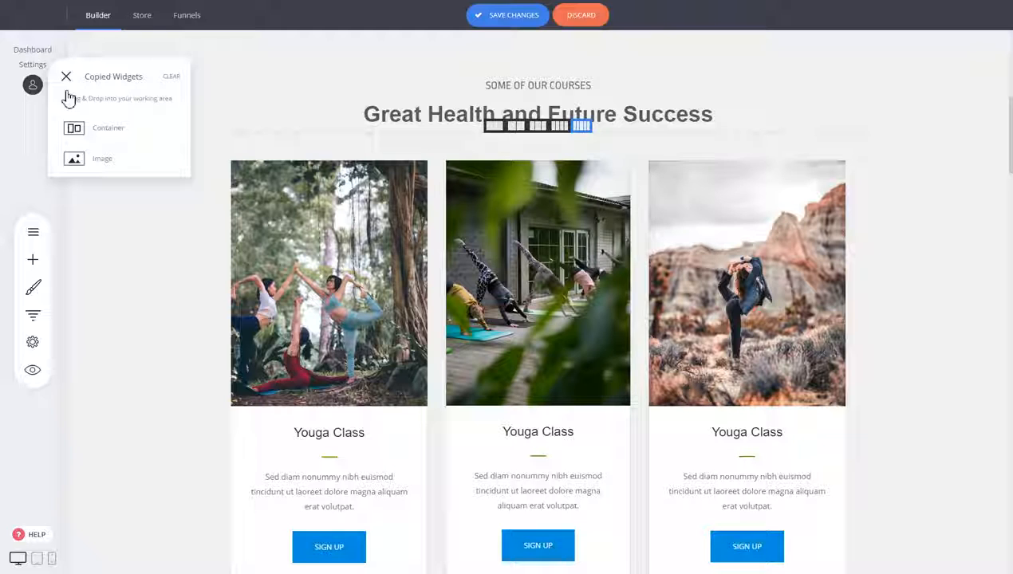
pyautogui.moveTo(98, 129); pyautogui.dragTo(338, 136)
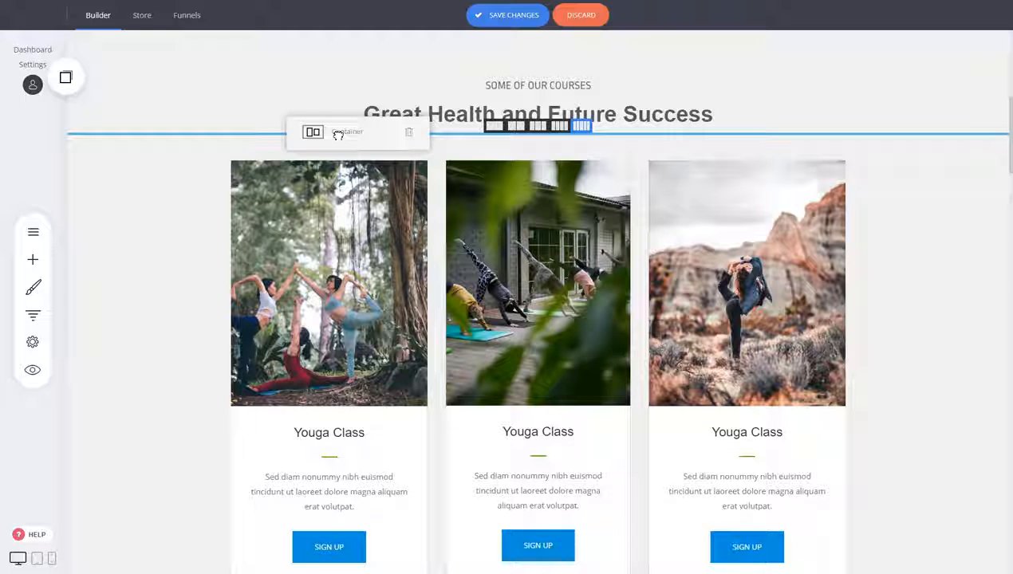
pyautogui.moveTo(338, 135); pyautogui.dragTo(339, 137)
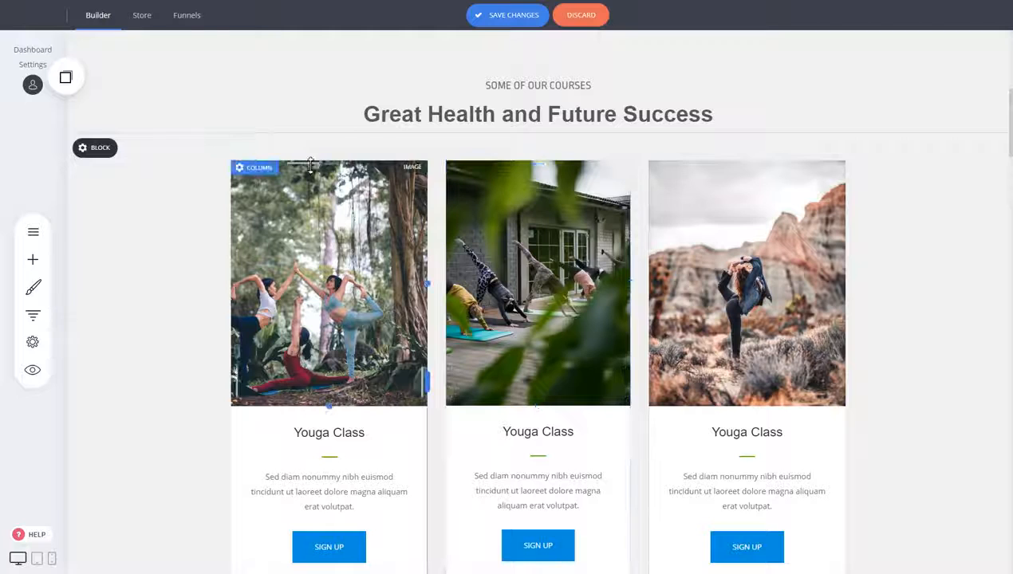
# - Drop the copied image into the middle course card, then delete it again
pyautogui.click(65, 78)
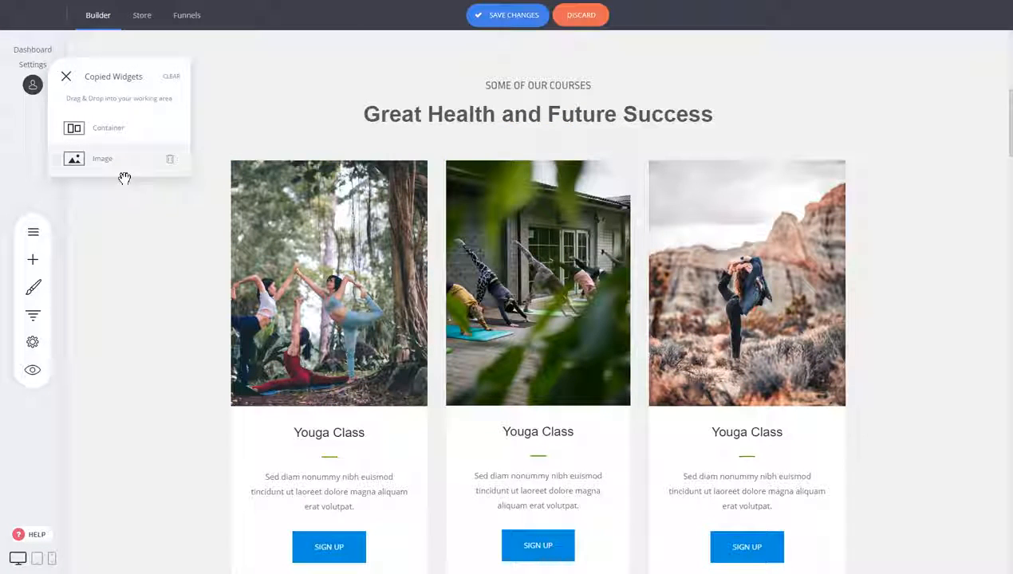
pyautogui.moveTo(105, 163); pyautogui.dragTo(539, 489)
pyautogui.scroll(-3, 602, 319)
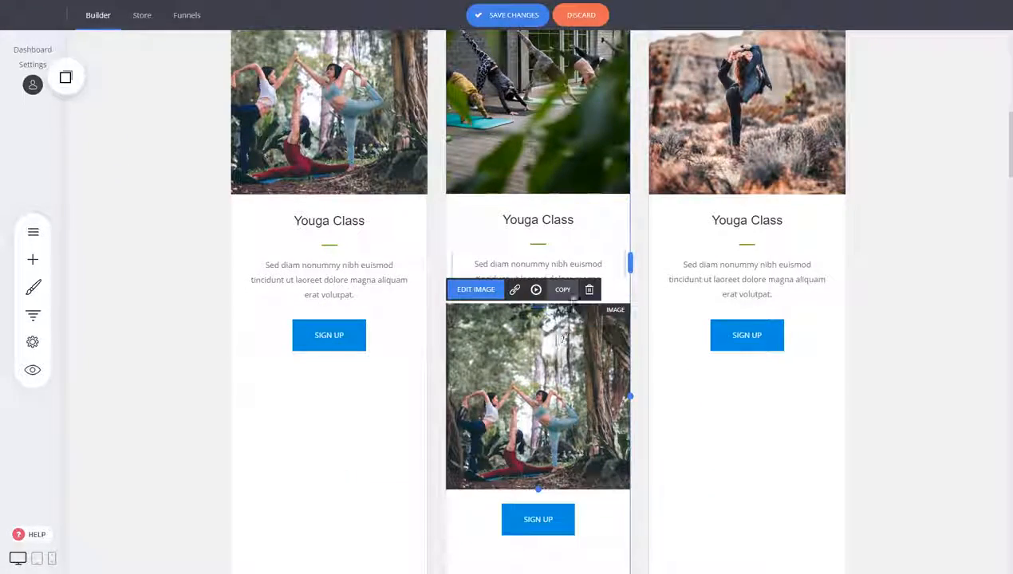
pyautogui.click(590, 289)
pyautogui.click(540, 256)
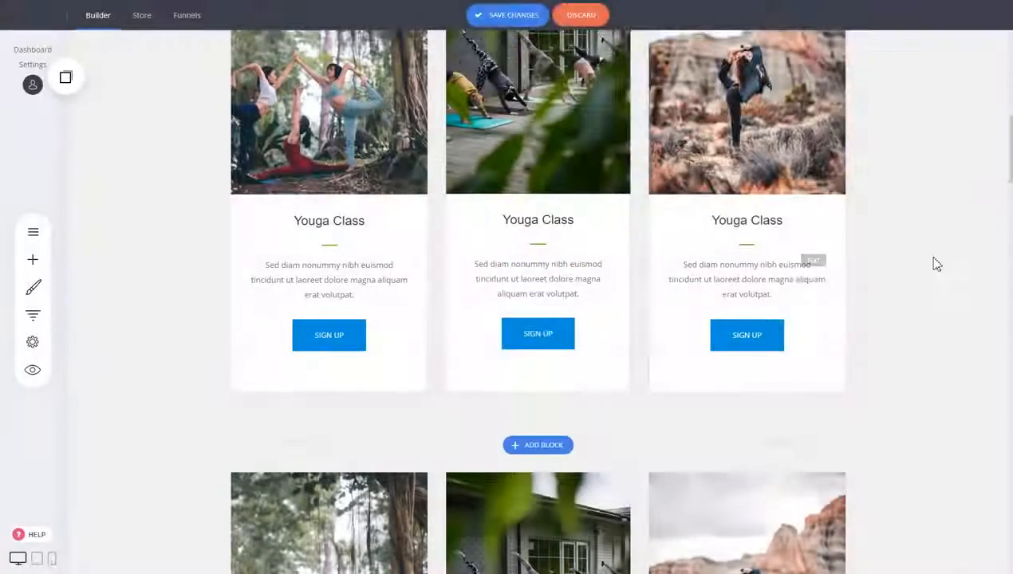
# - Scroll through the whole page from footer to header to review the layout
pyautogui.scroll(-3, 935, 263)
pyautogui.scroll(-5, 945, 256)
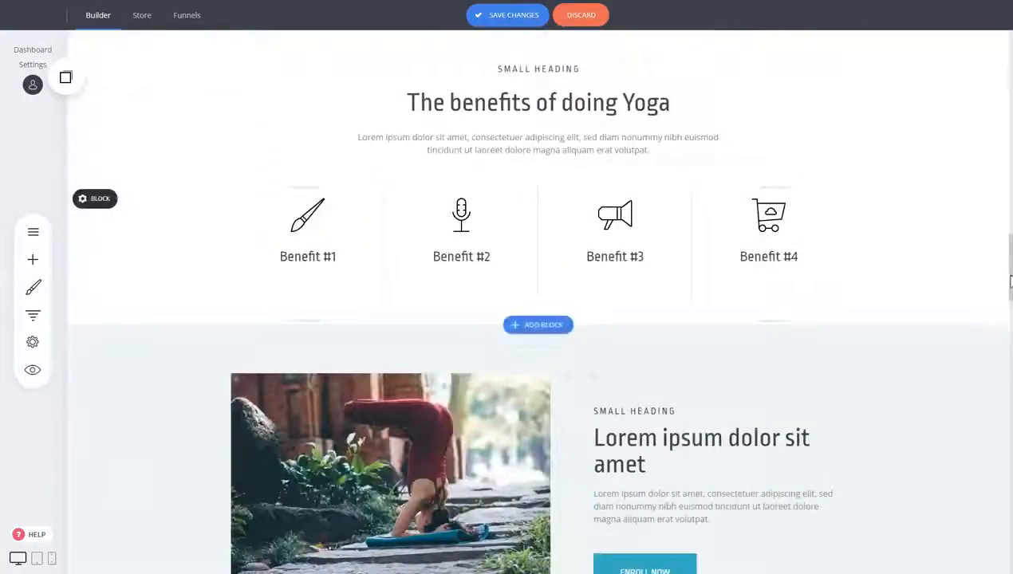
pyautogui.moveTo(1008, 309); pyautogui.dragTo(1008, 39)
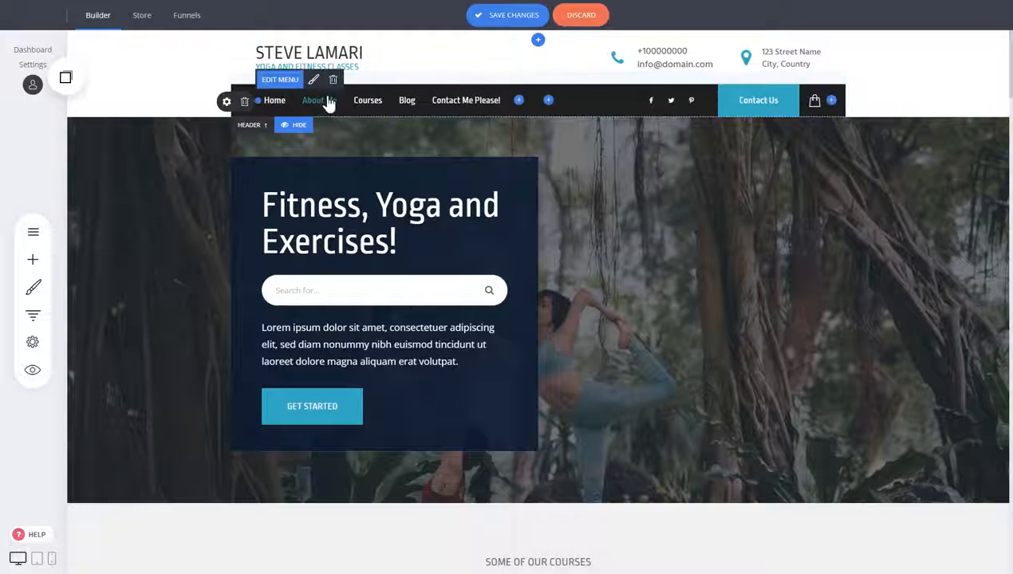
pyautogui.click(538, 39)
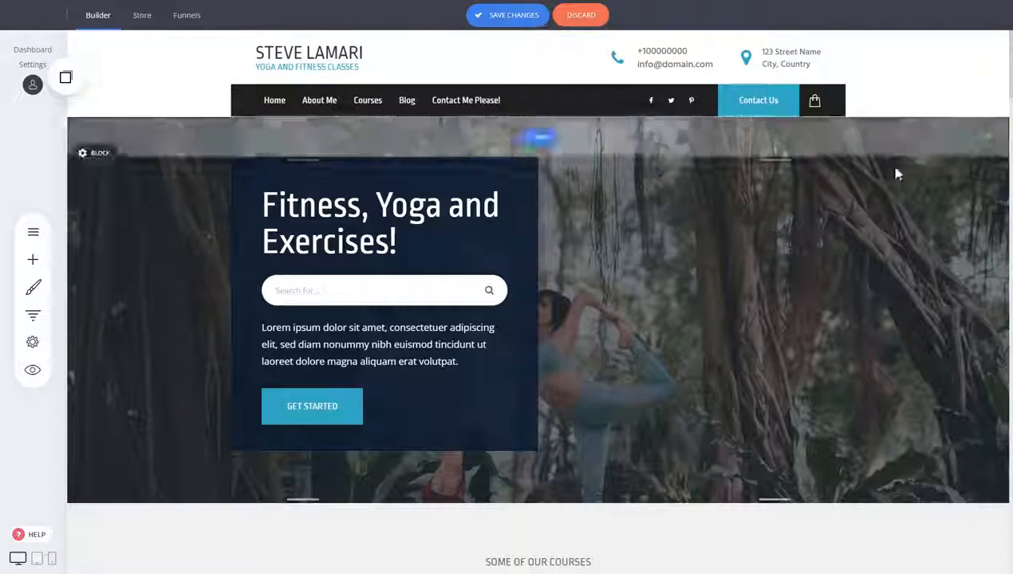
pyautogui.scroll(-3, 924, 217)
pyautogui.scroll(3, 924, 204)
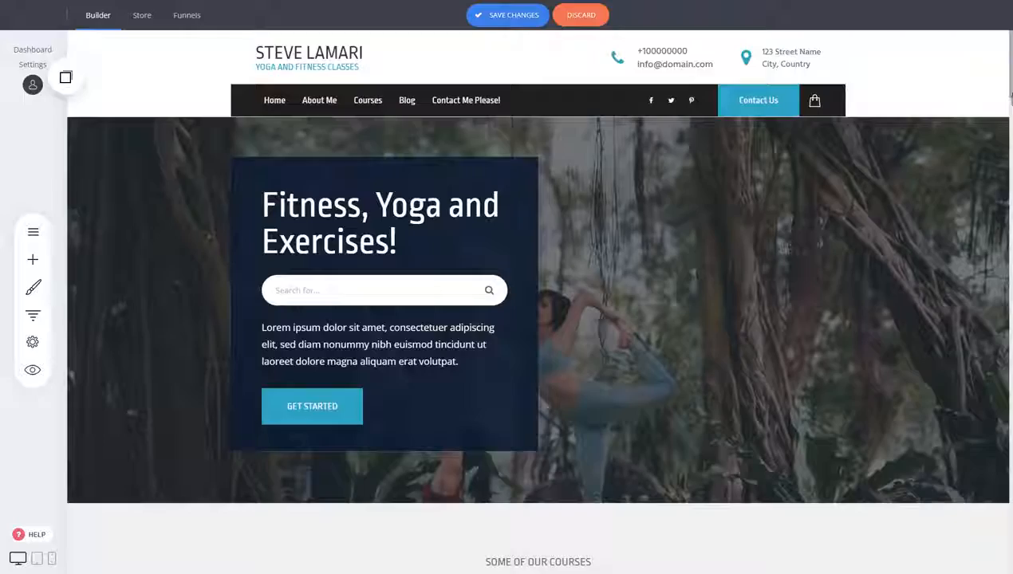
pyautogui.scroll(-20, 1005, 418)
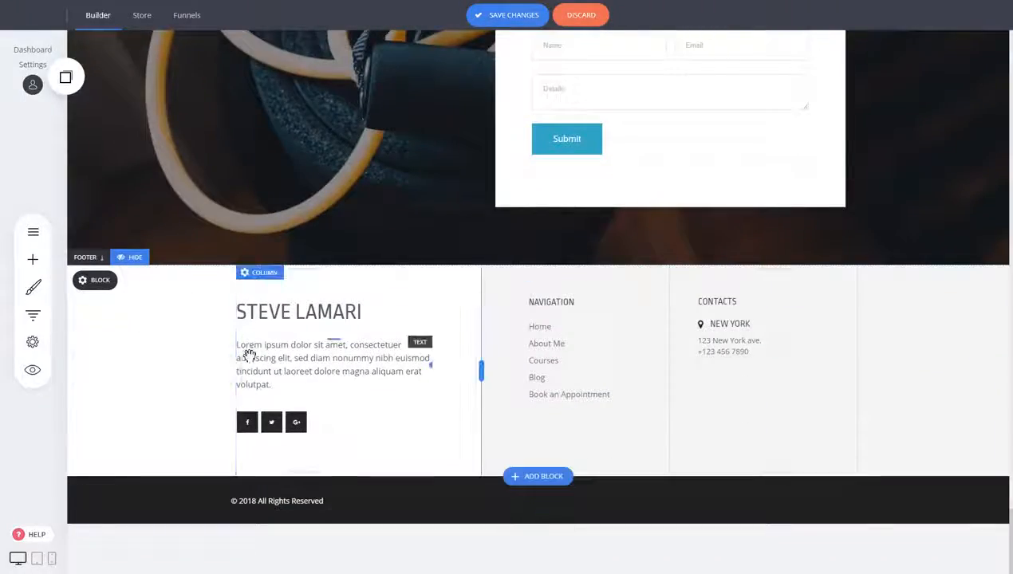
pyautogui.scroll(3, 988, 454)
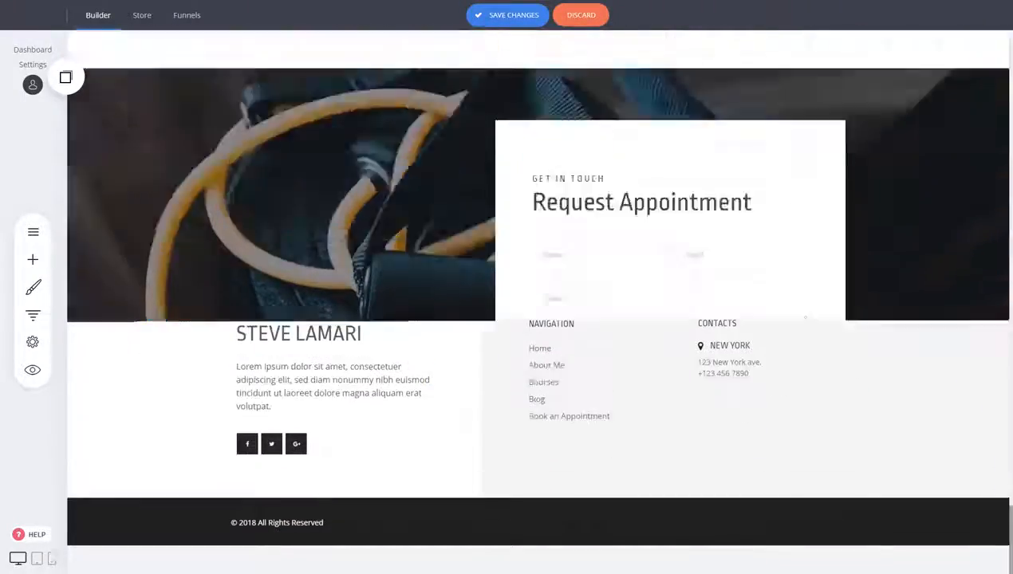
pyautogui.scroll(20, 569, 242)
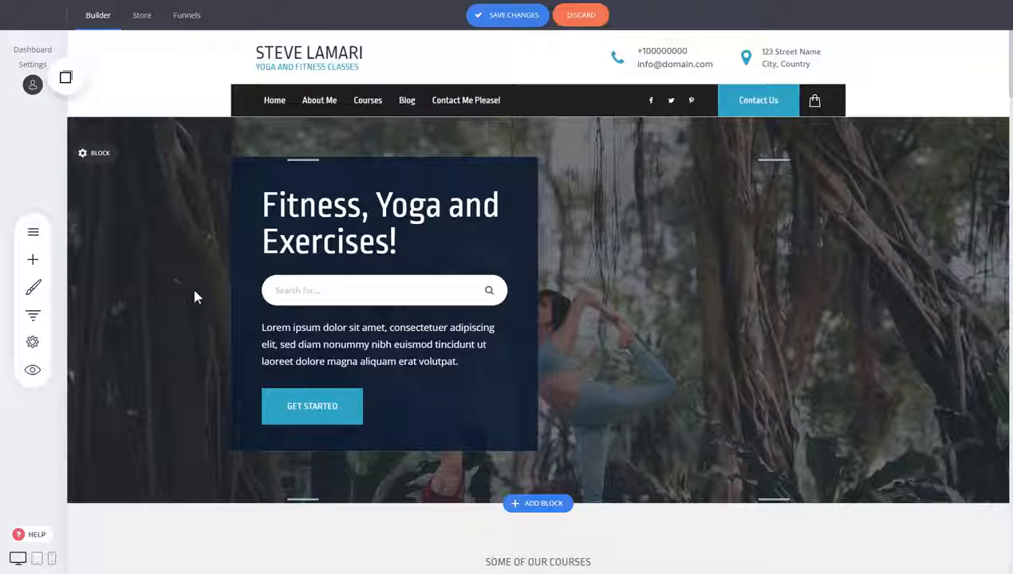
# - Create a new page named gaadsadai from a template in the Checkout category
pyautogui.click(33, 231)
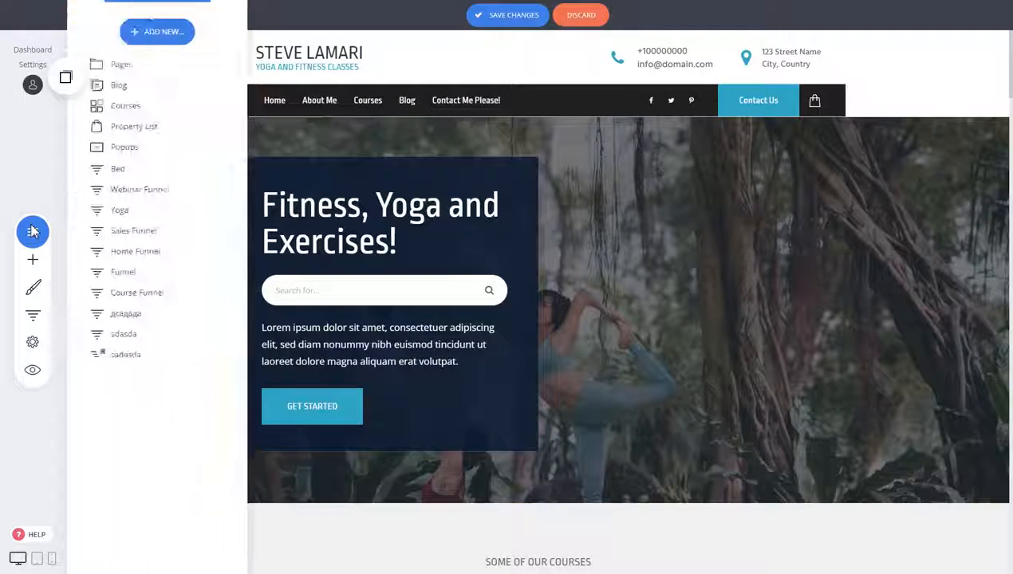
pyautogui.click(135, 40)
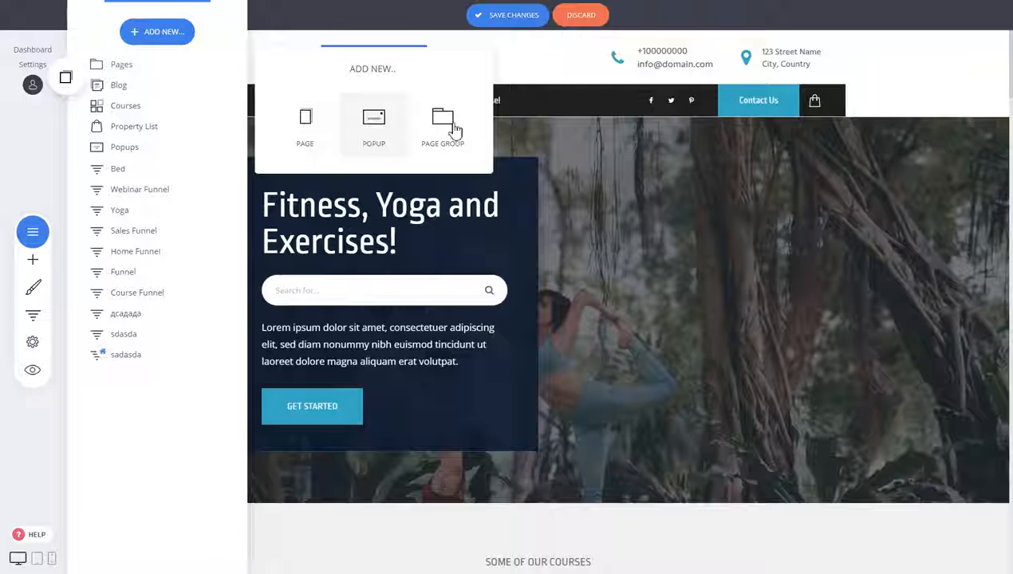
pyautogui.click(306, 125)
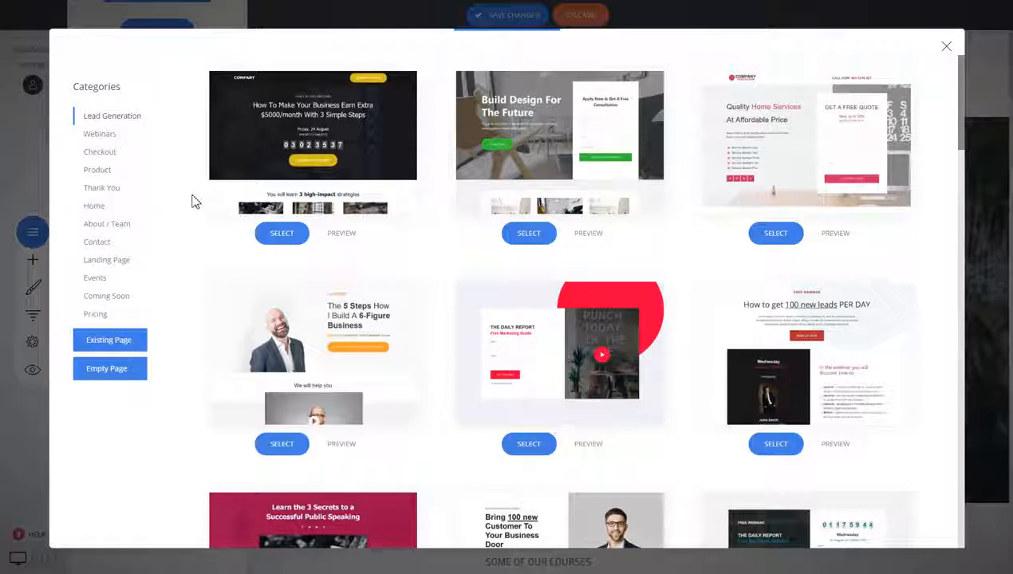
pyautogui.click(114, 157)
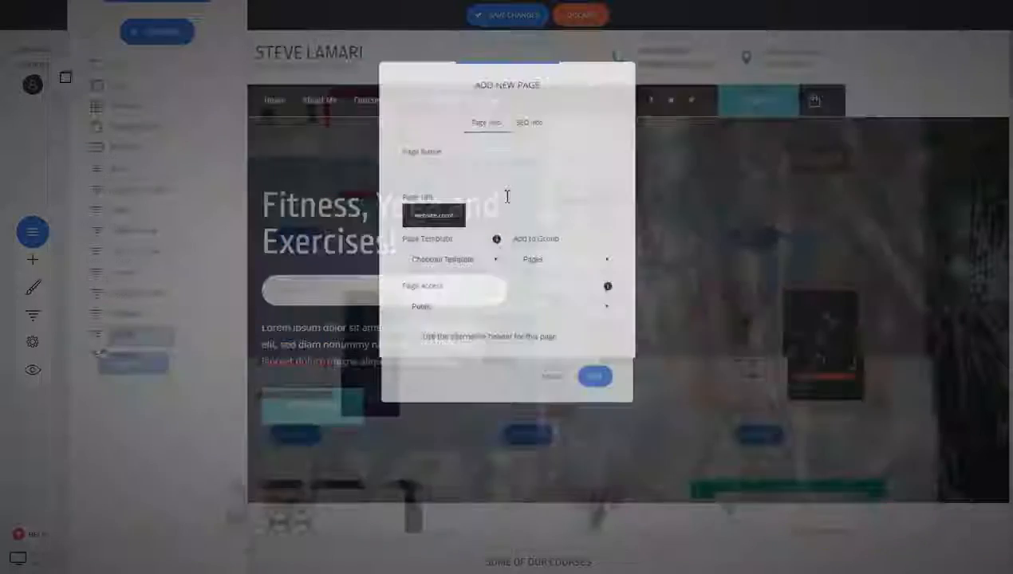
pyautogui.click(468, 177)
pyautogui.write('gaafga')
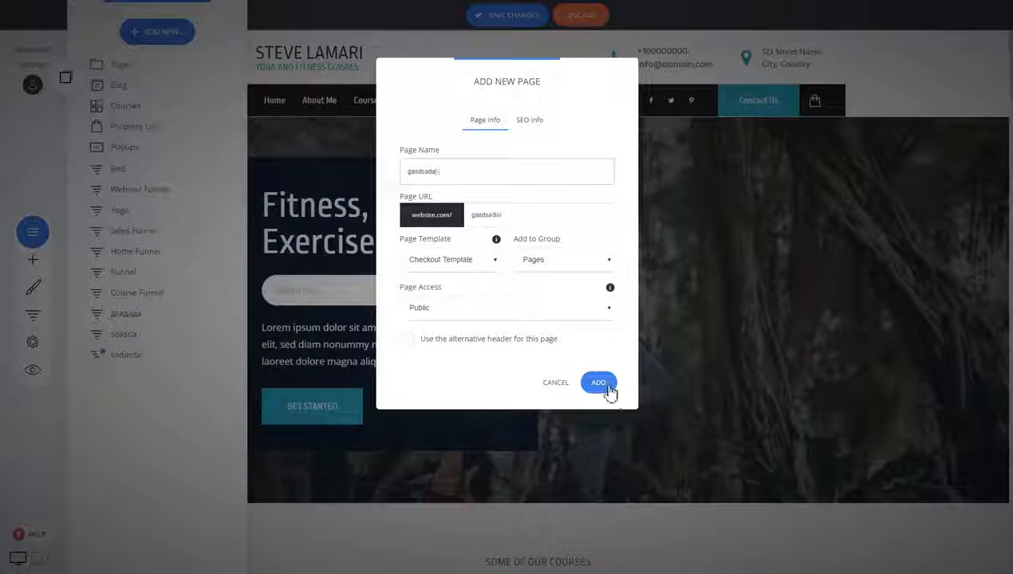
pyautogui.click(608, 387)
# - Examine the checkout form and sections of the new page
pyautogui.click(460, 254)
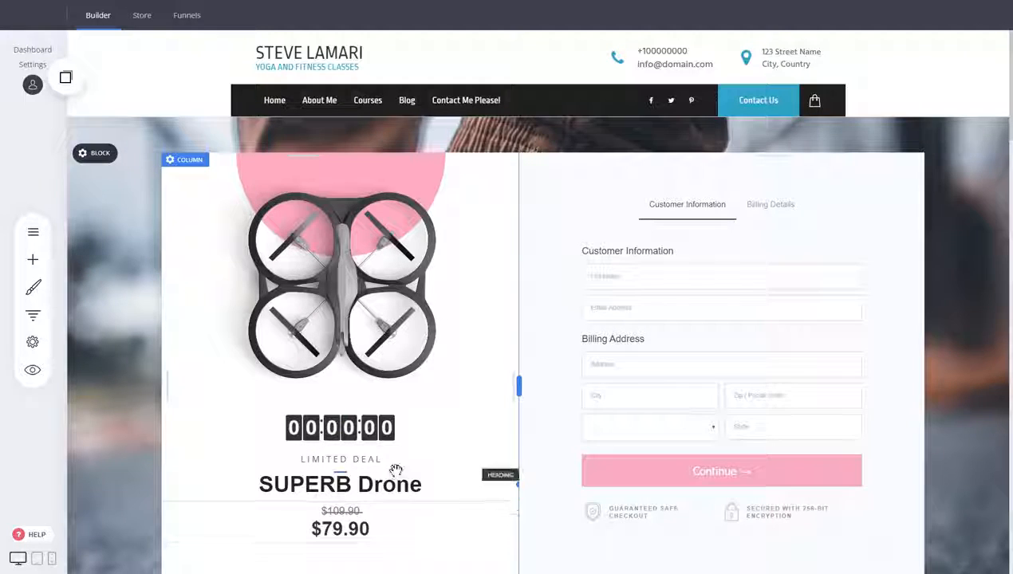
pyautogui.scroll(-2, 638, 183)
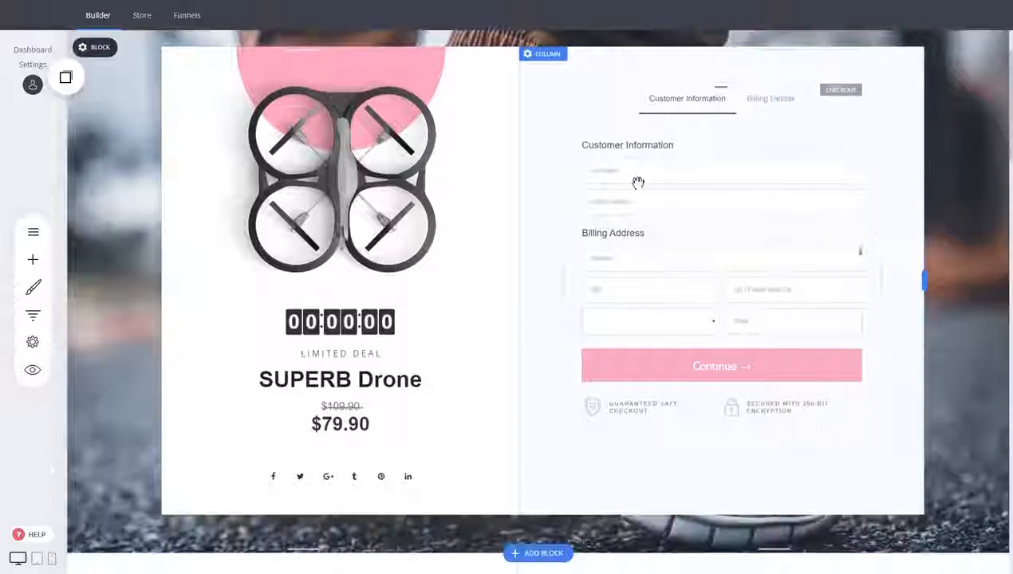
pyautogui.click(766, 271)
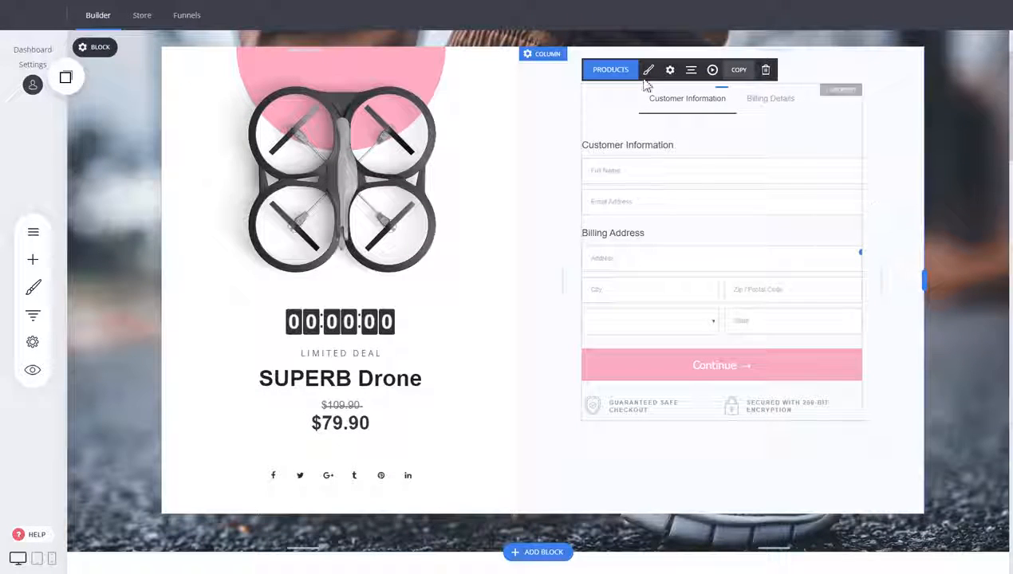
pyautogui.moveTo(915, 264)
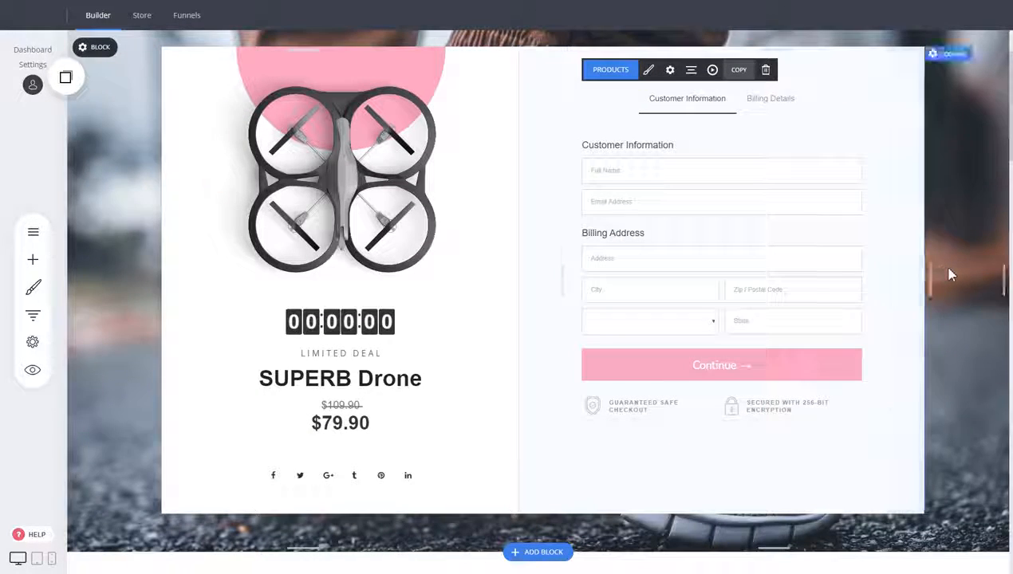
pyautogui.scroll(-3, 979, 278)
pyautogui.scroll(-2, 983, 278)
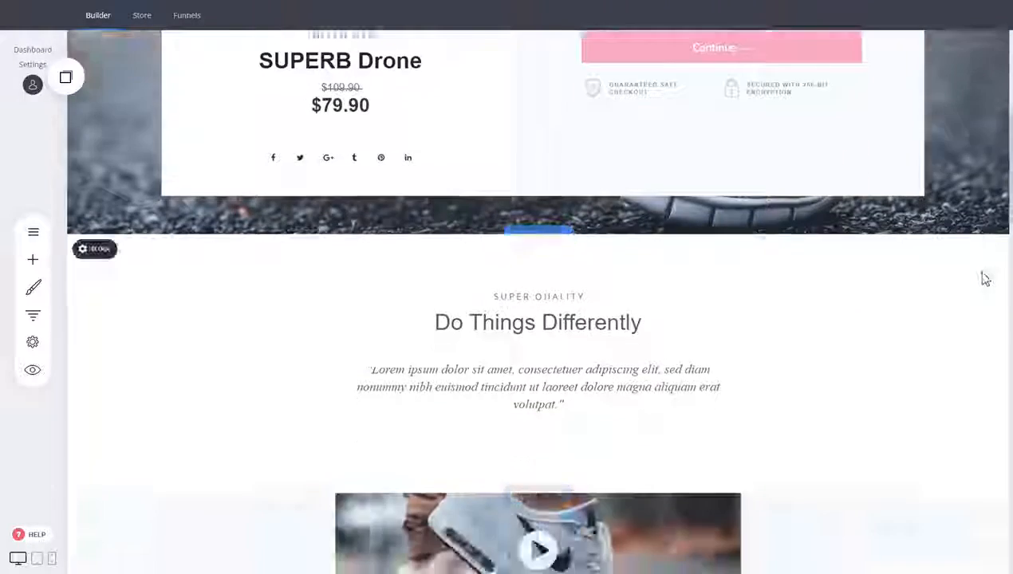
# - Scroll down through the drone feature sections and back up to the checkout form
pyautogui.scroll(3, 981, 271)
pyautogui.scroll(-8, 980, 263)
pyautogui.scroll(-3, 979, 254)
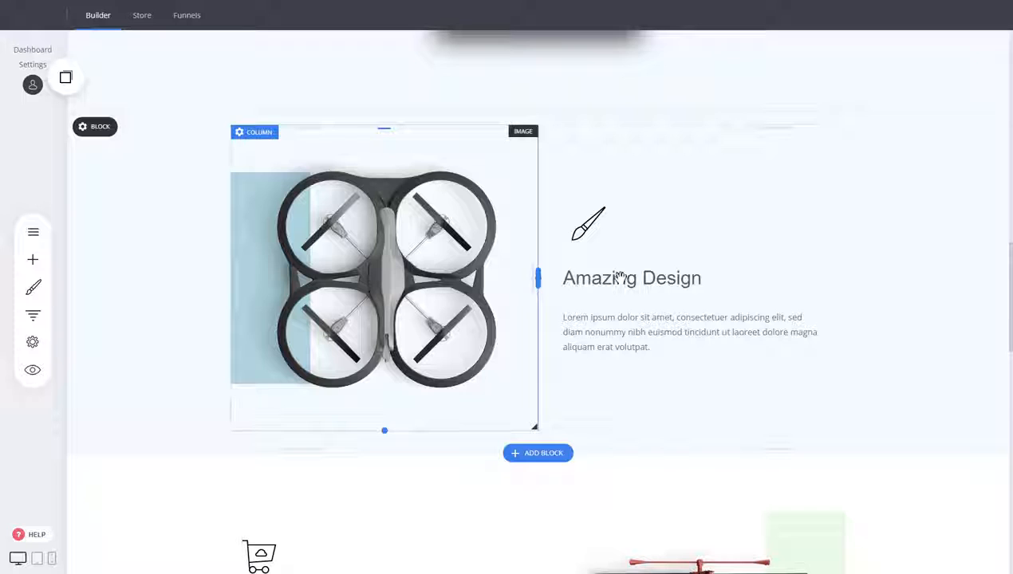
pyautogui.scroll(-1, 909, 322)
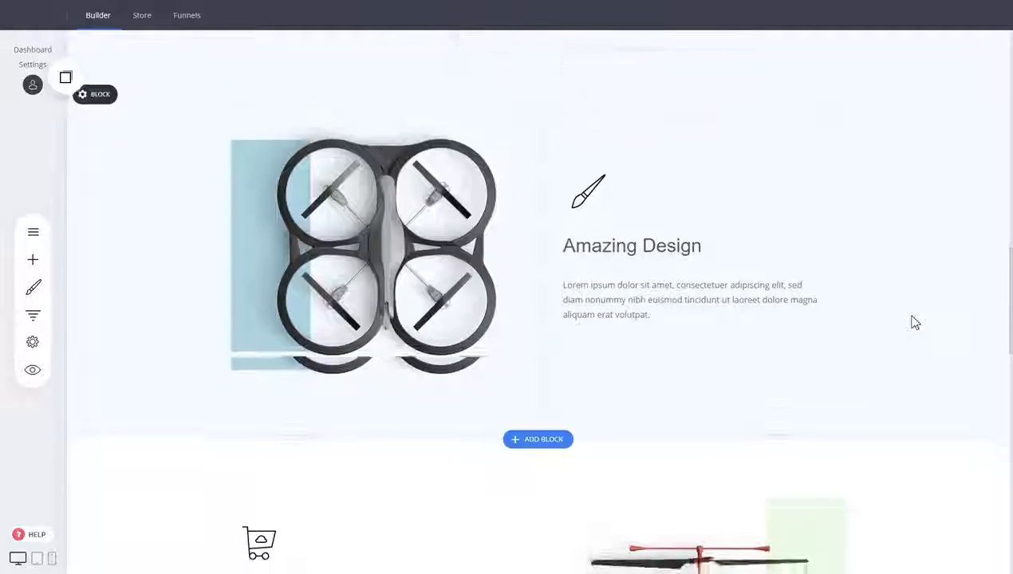
pyautogui.scroll(-3, 914, 321)
pyautogui.scroll(8, 915, 322)
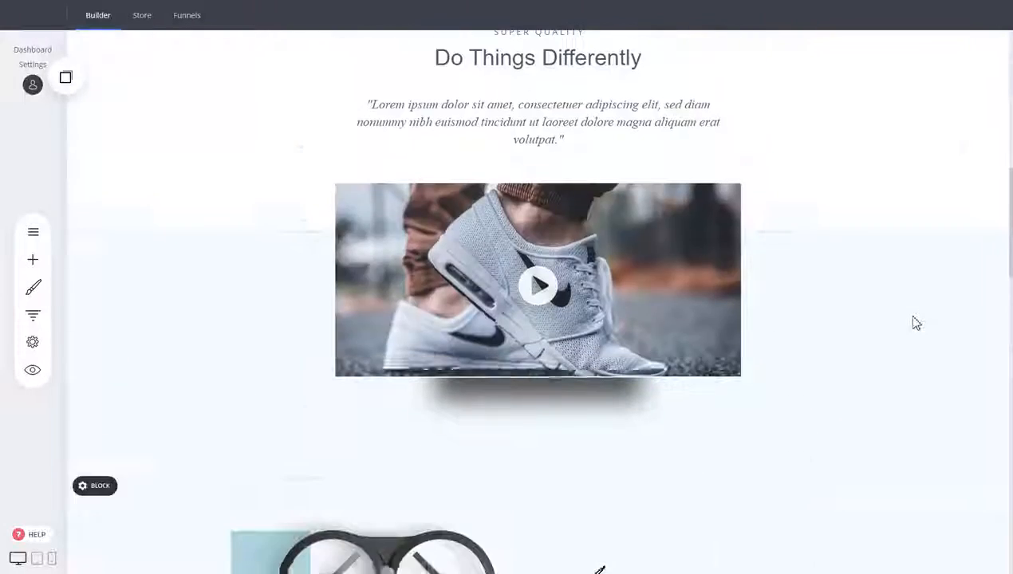
pyautogui.scroll(7, 915, 322)
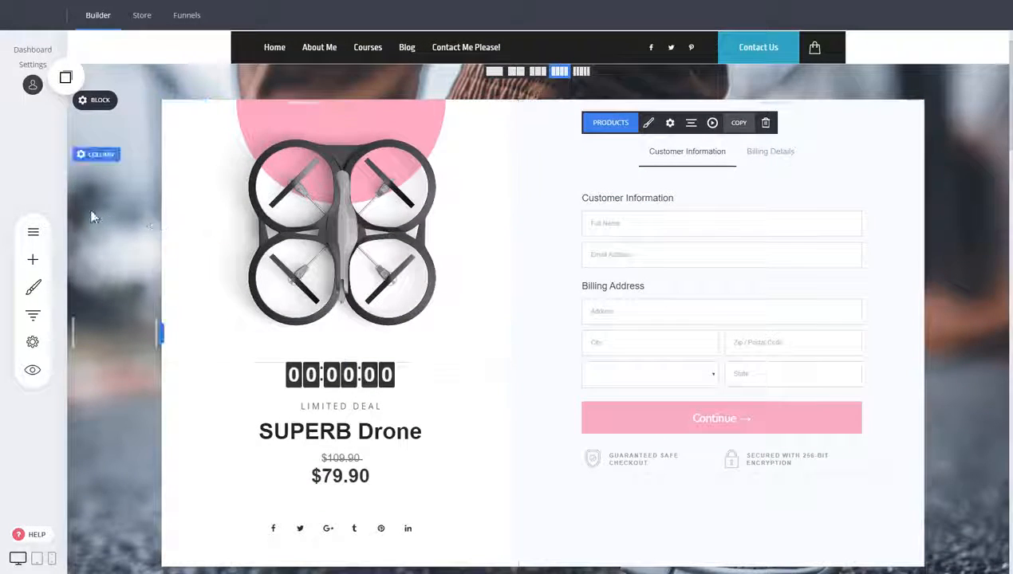
# - Add a new popup using the 'Want a Free Marketing Guide' opt-in template
pyautogui.click(33, 231)
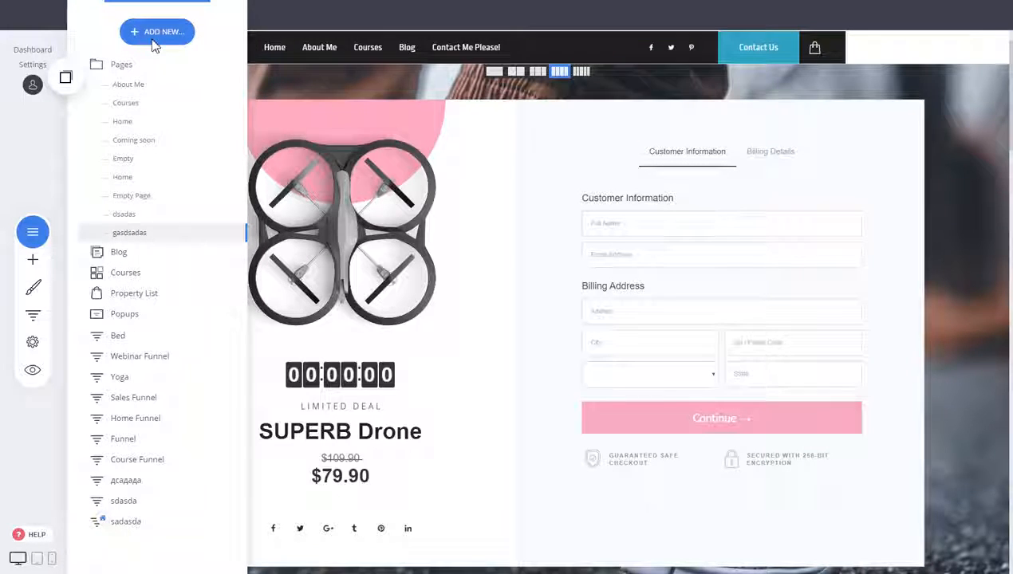
pyautogui.click(153, 42)
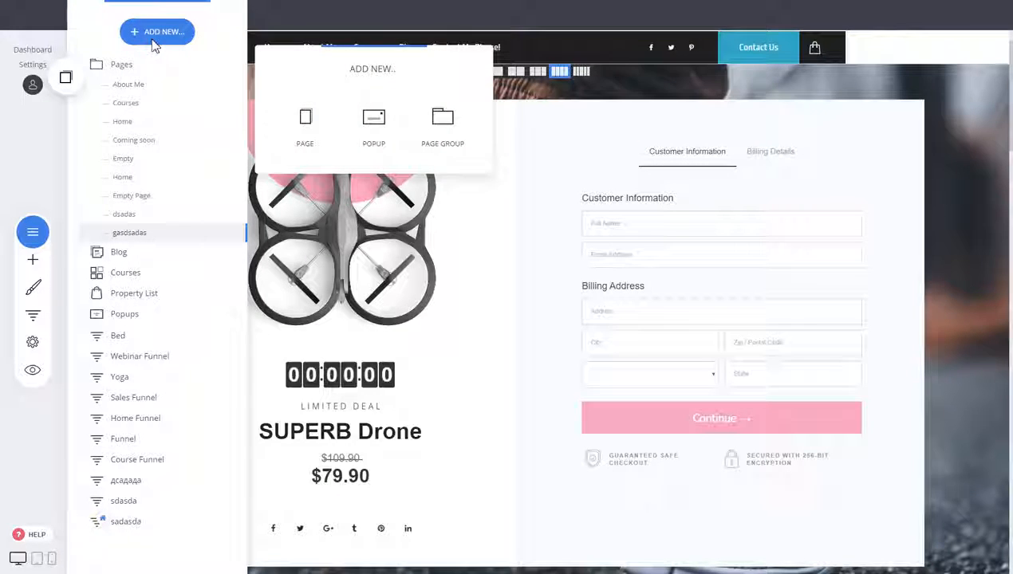
pyautogui.click(375, 138)
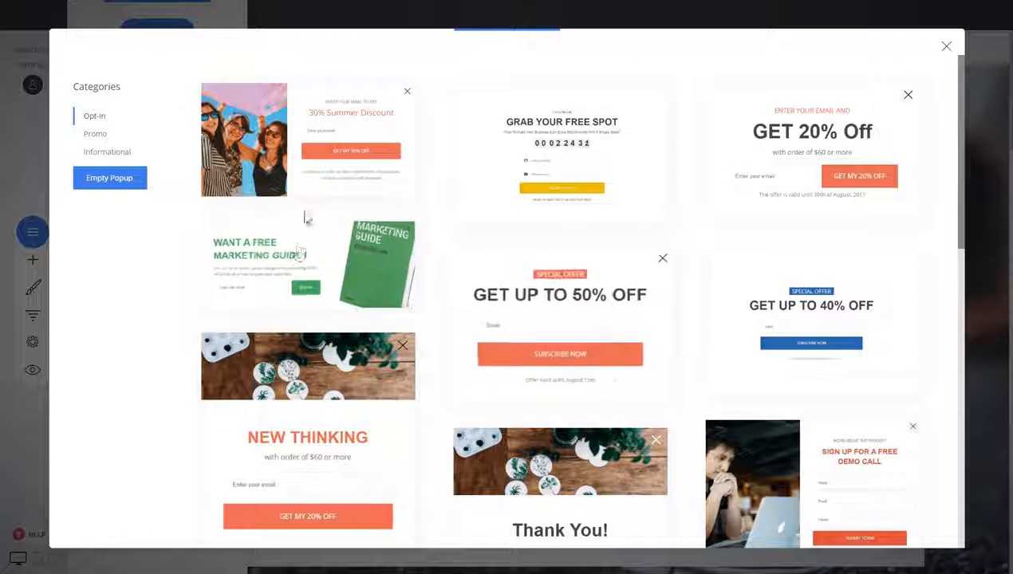
pyautogui.scroll(-3, 633, 295)
pyautogui.scroll(3, 546, 289)
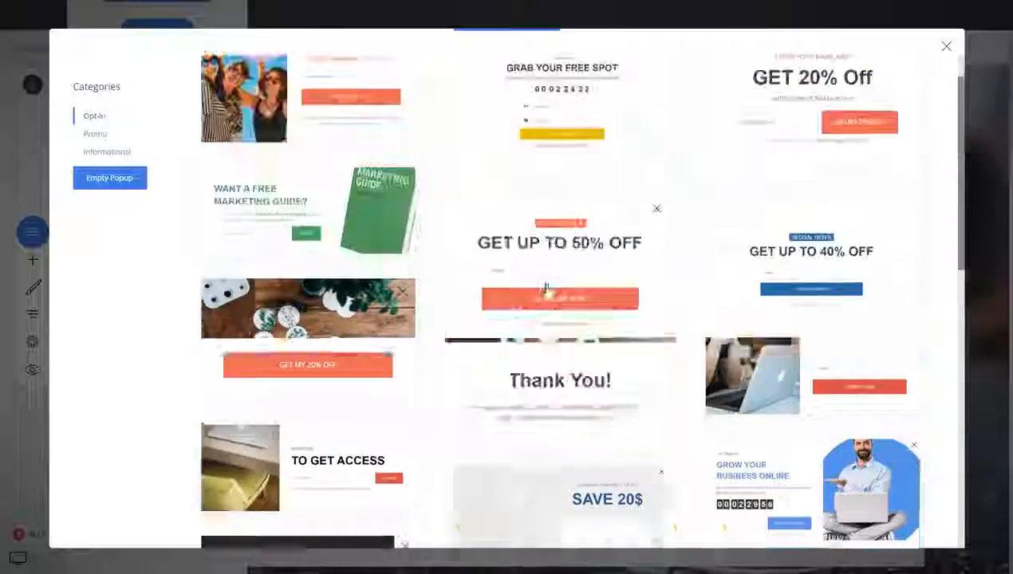
pyautogui.click(307, 267)
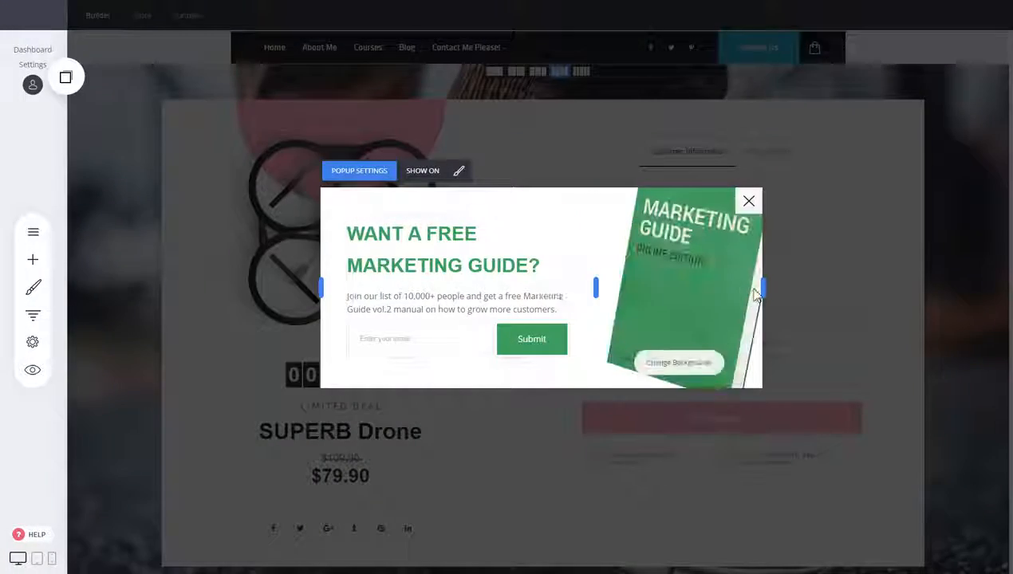
# - Widen the marketing guide popup, save it, and close the popup editor
pyautogui.moveTo(767, 288); pyautogui.dragTo(827, 289)
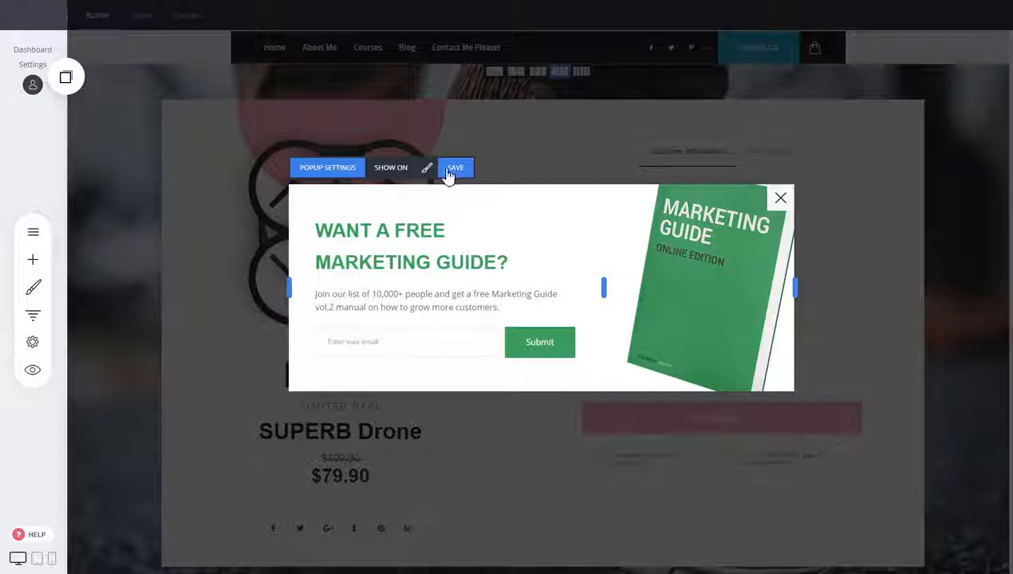
pyautogui.click(383, 171)
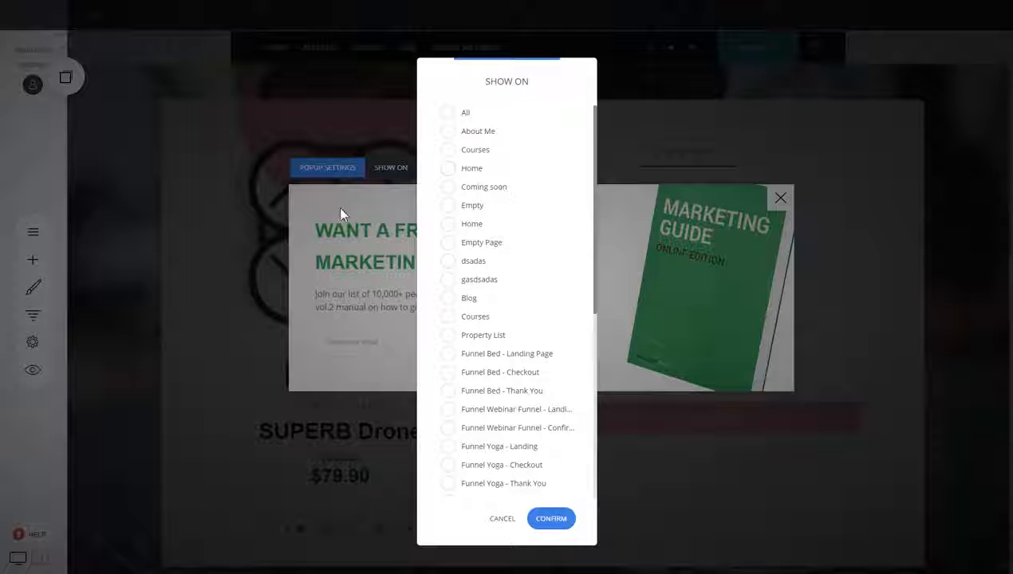
pyautogui.click(503, 528)
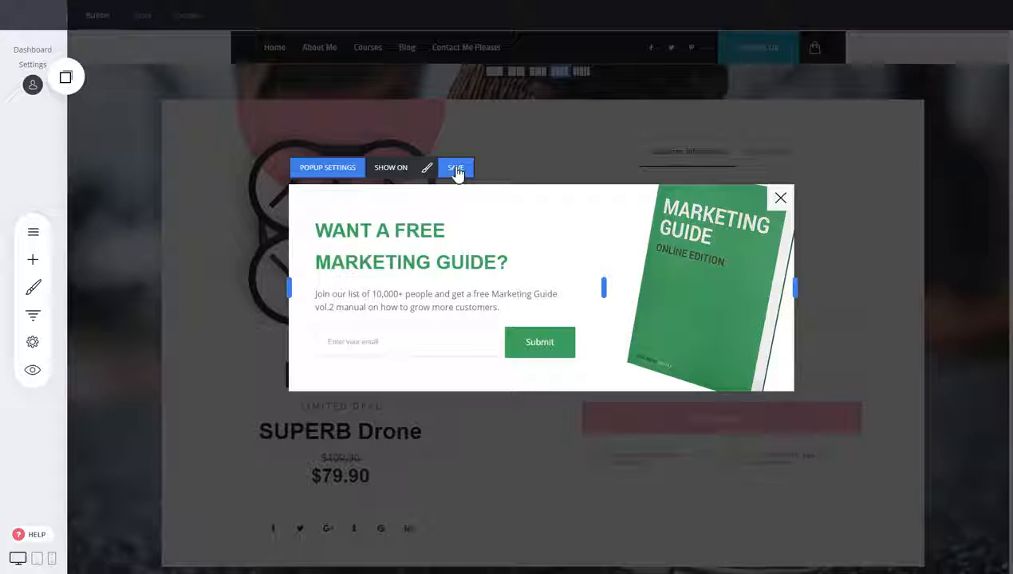
pyautogui.click(456, 170)
pyautogui.click(780, 199)
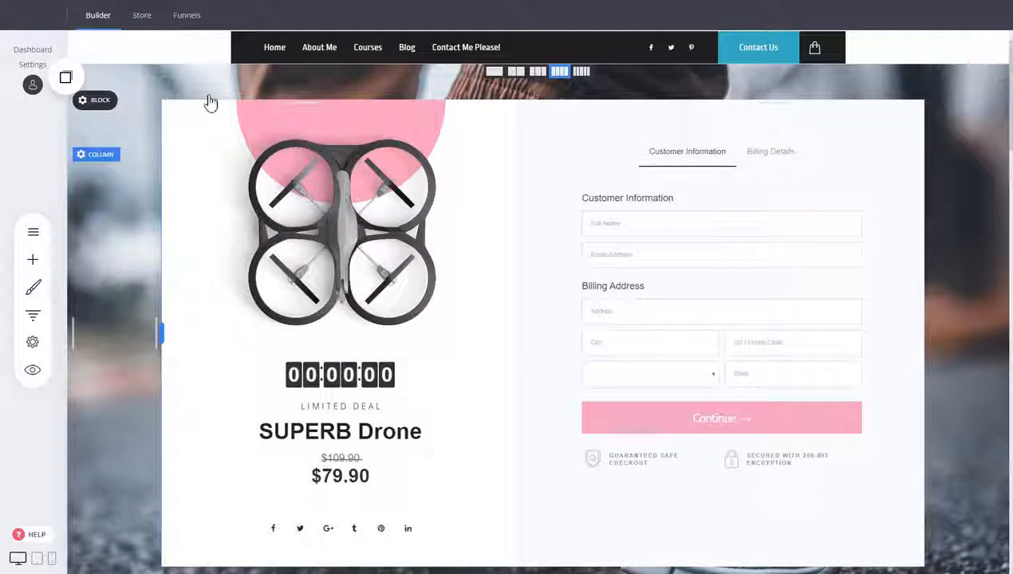
pyautogui.scroll(1, 495, 319)
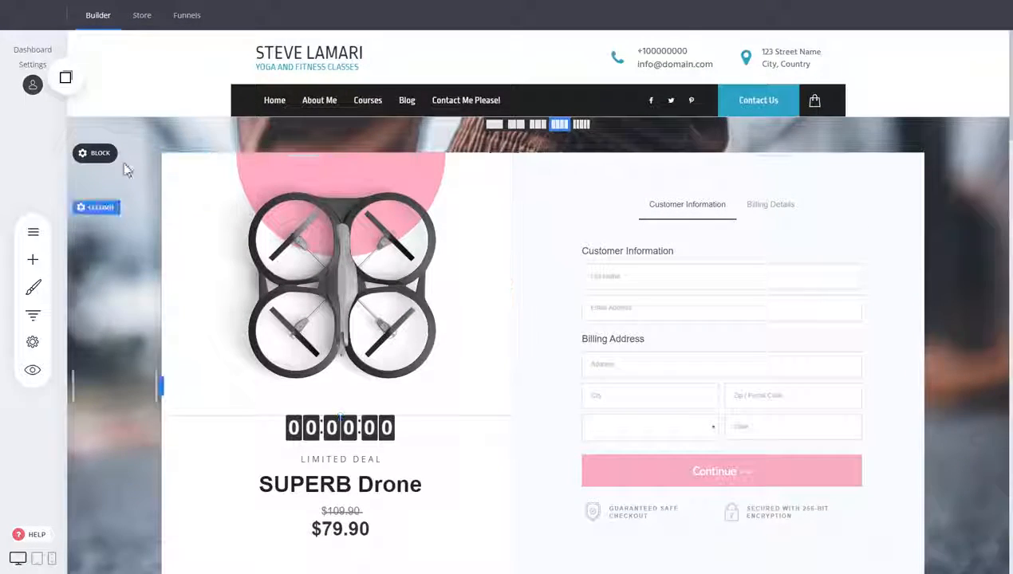